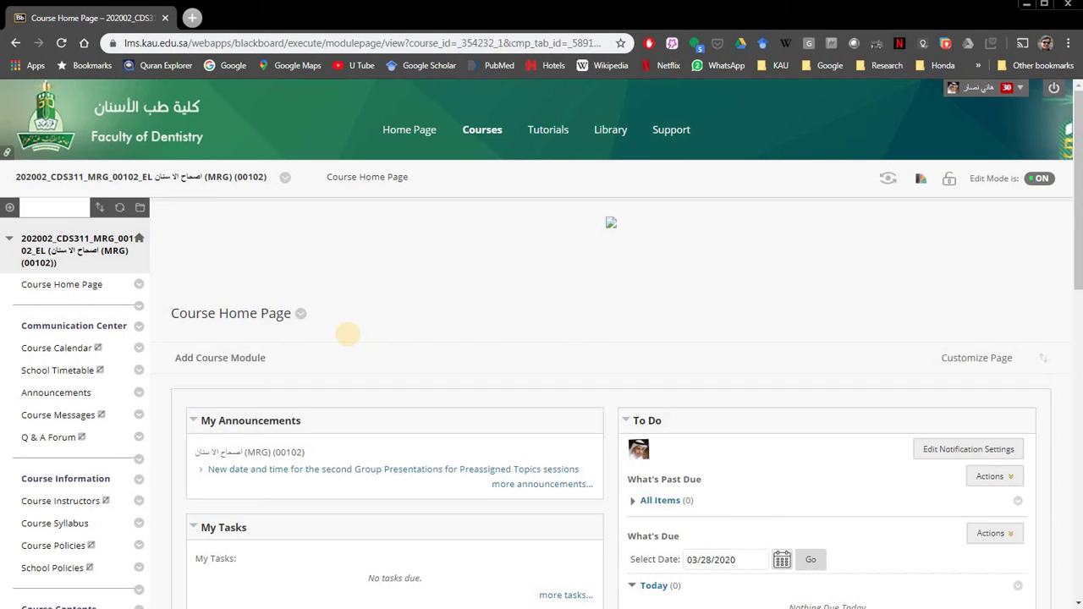
Open the course's Full Grade Center
scroll(118, 381, down, 3)
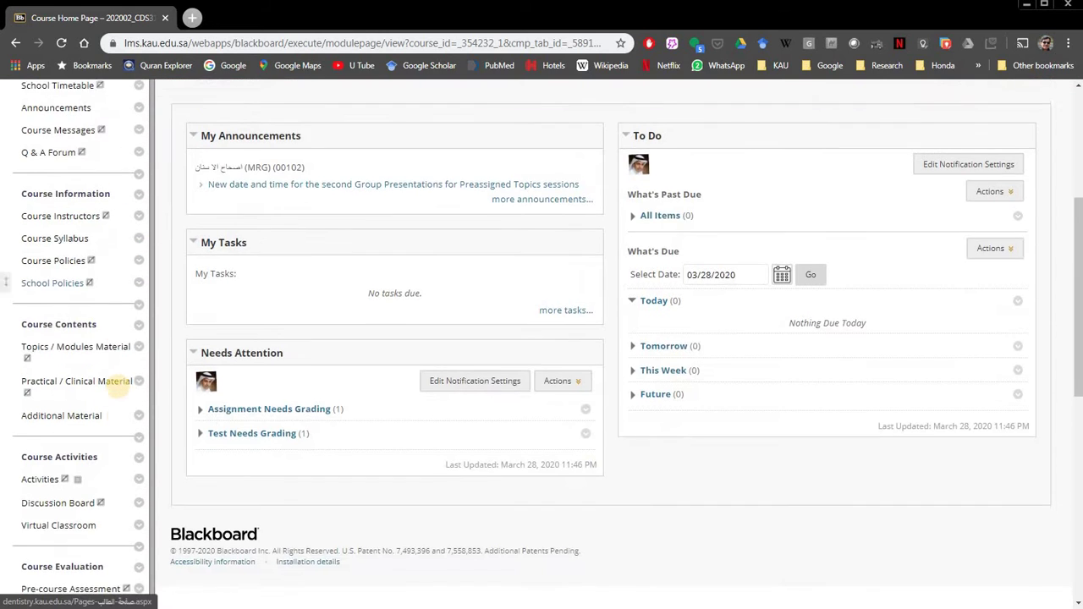
scroll(118, 382, down, 3)
scroll(85, 398, down, 3)
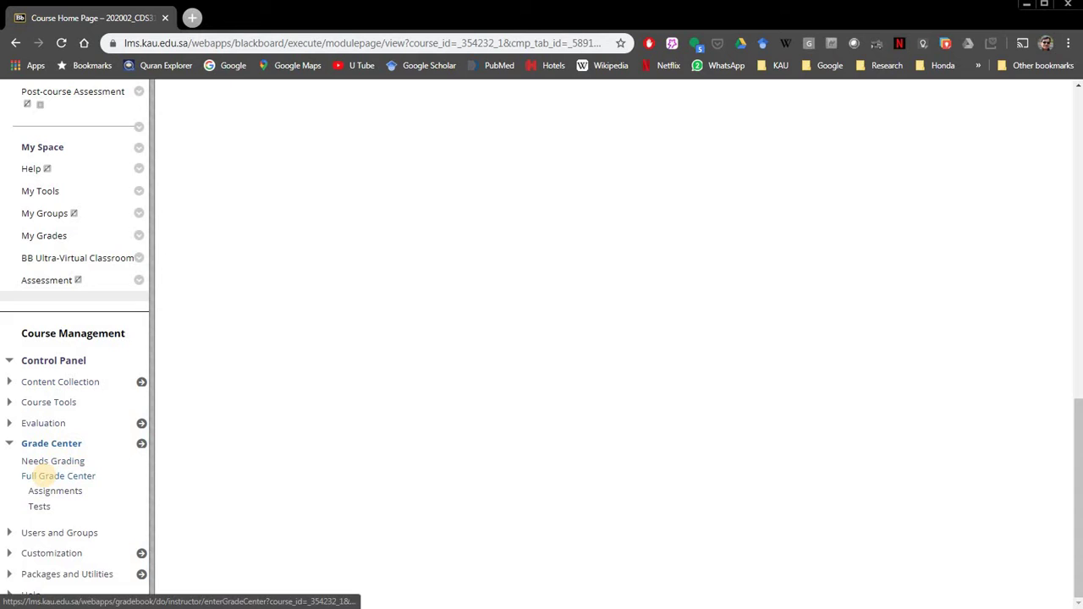
click(44, 476)
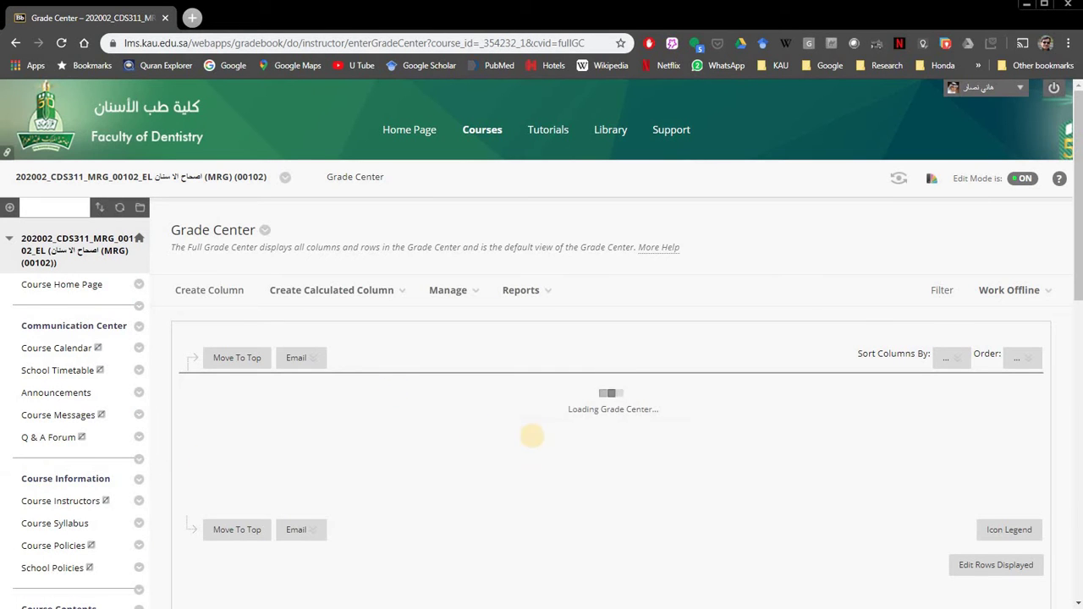
Hide the Mock test 2 grade column from students
scroll(532, 435, down, 3)
scroll(526, 435, down, 2)
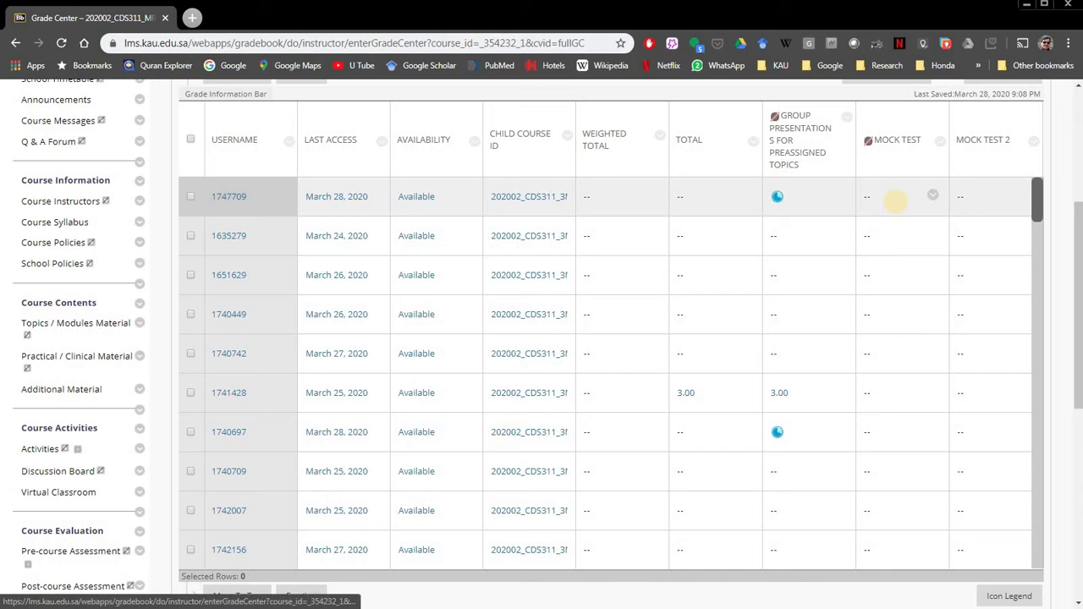
click(983, 138)
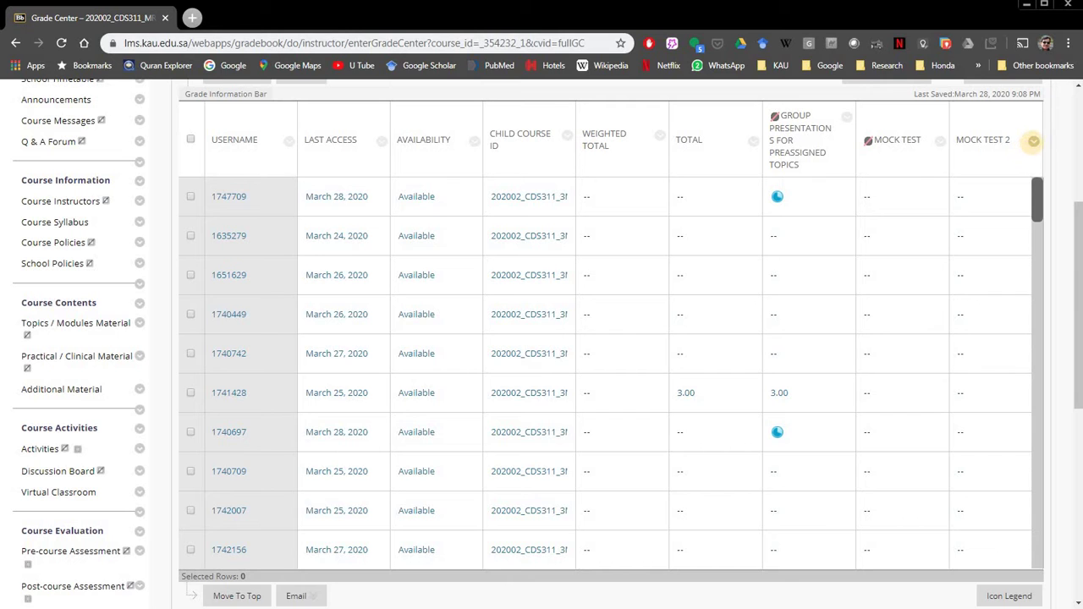
click(1033, 142)
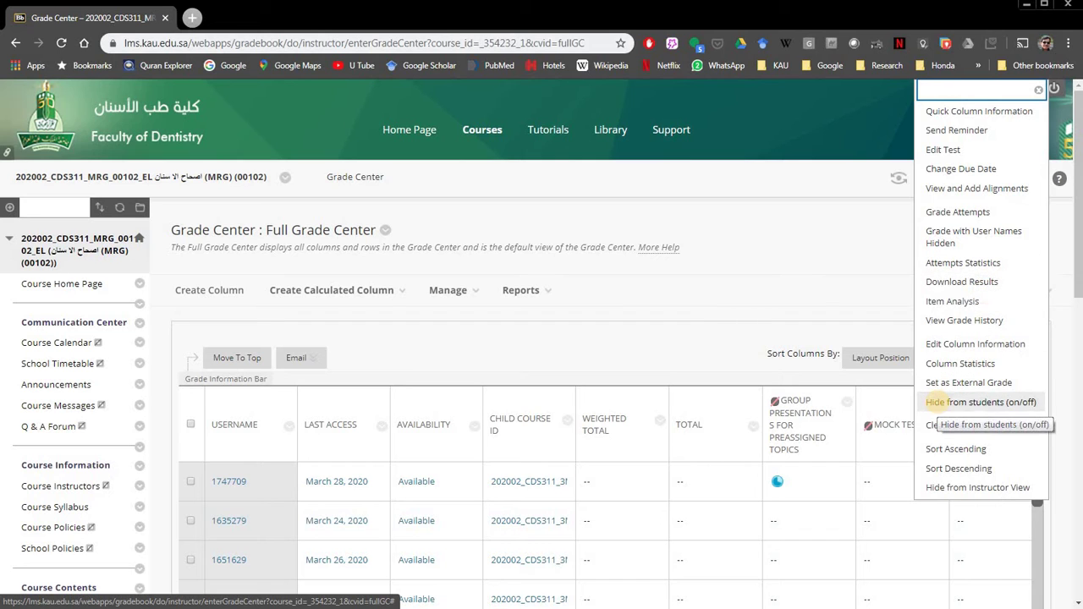
click(934, 402)
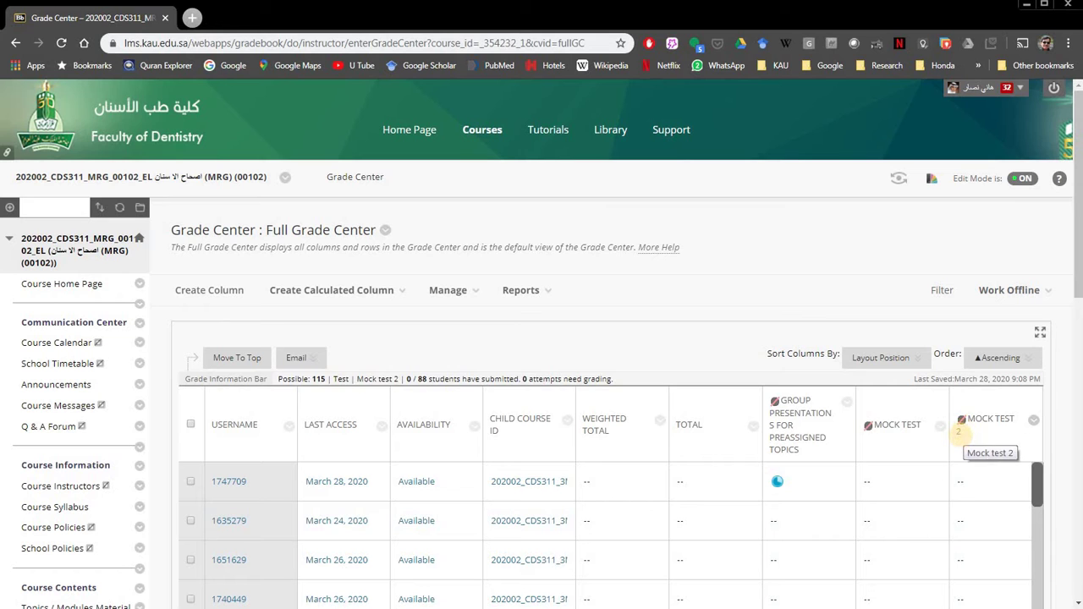
Open Mock test 2 from the course's Assessment content area for editing its questions
drag(1076, 222, 1069, 273)
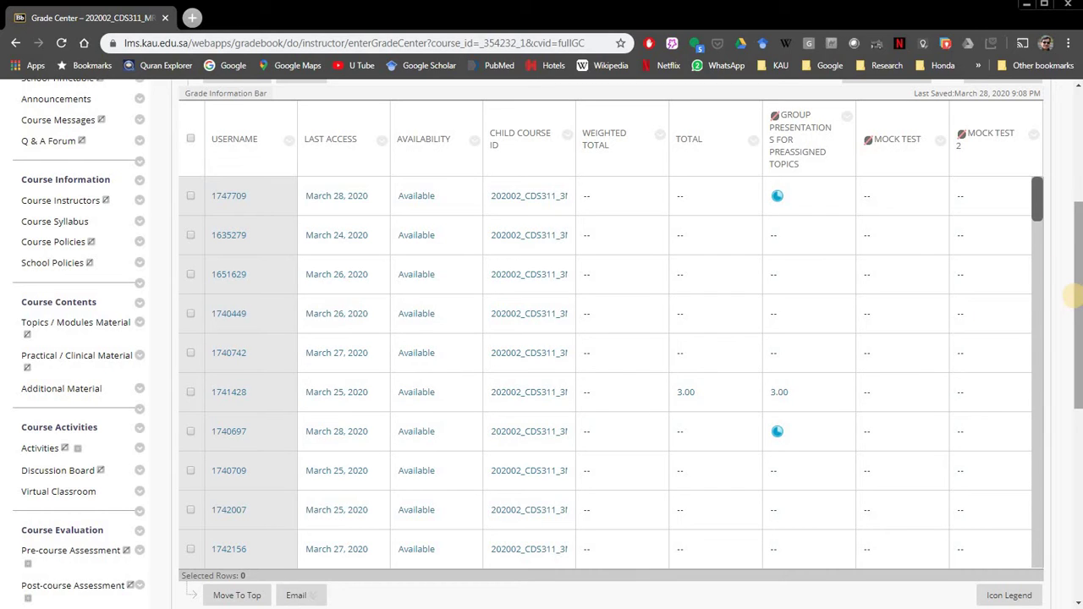
drag(1077, 292, 1073, 330)
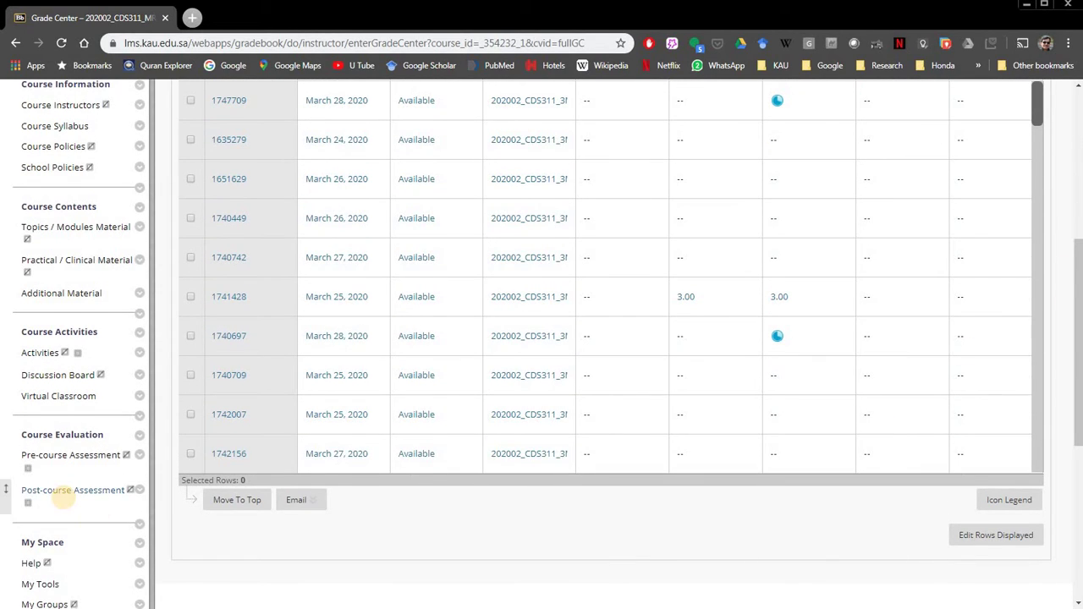
scroll(68, 500, down, 2)
click(47, 525)
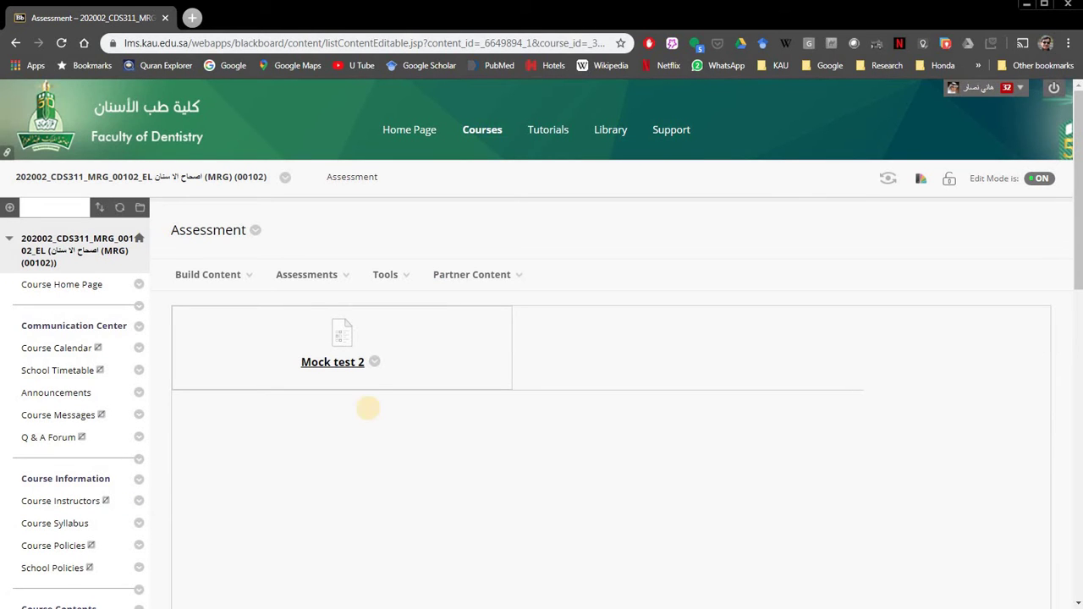
click(374, 362)
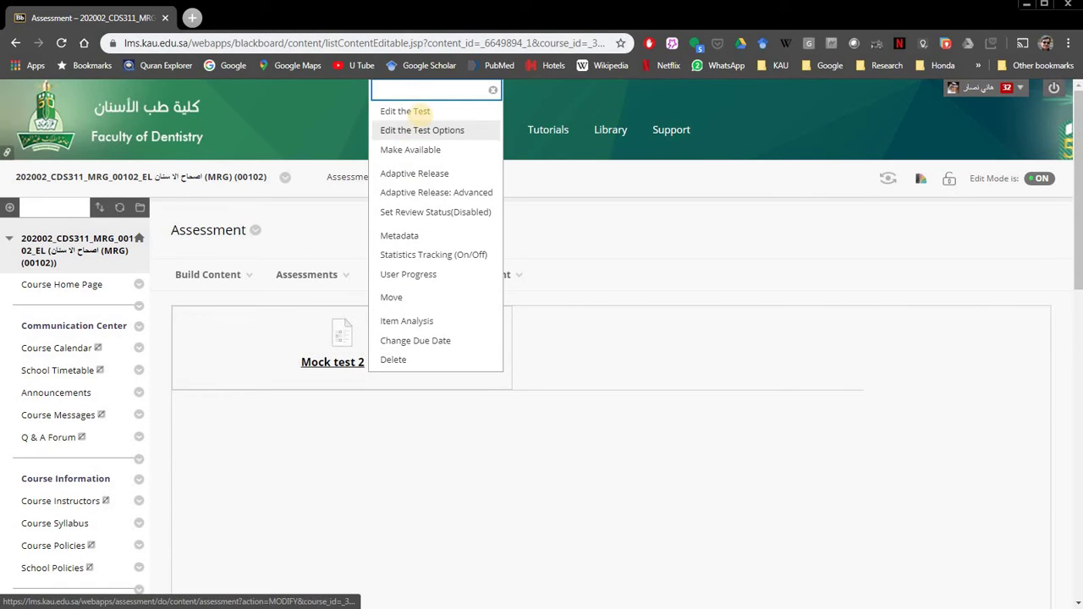
click(420, 111)
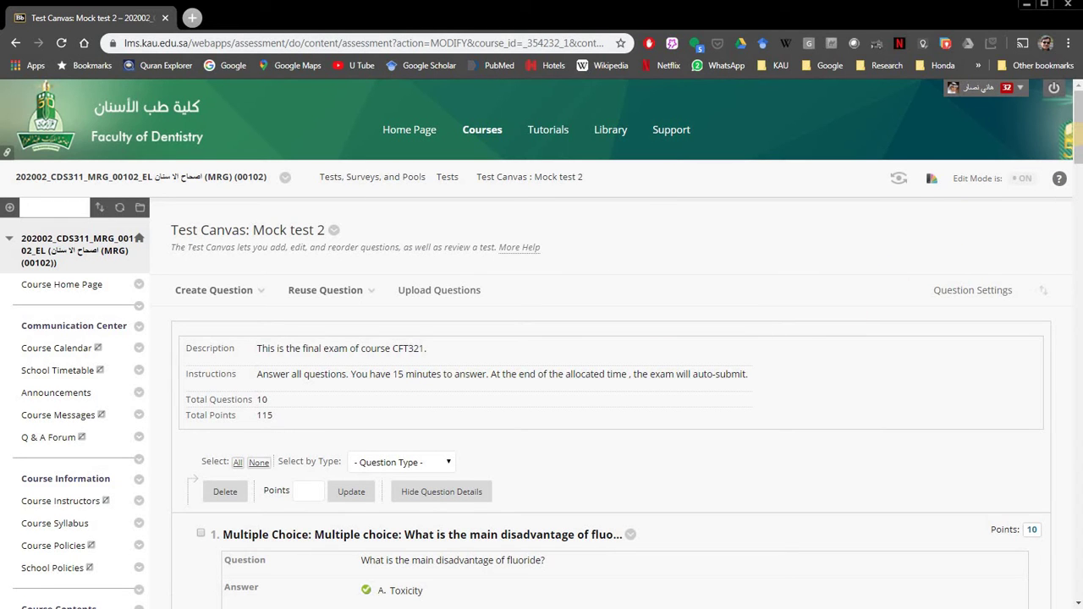
Set the points of question 6, the Fill in Multiple Blanks question, to 20
drag(1076, 134, 1078, 166)
scroll(1077, 169, down, 1)
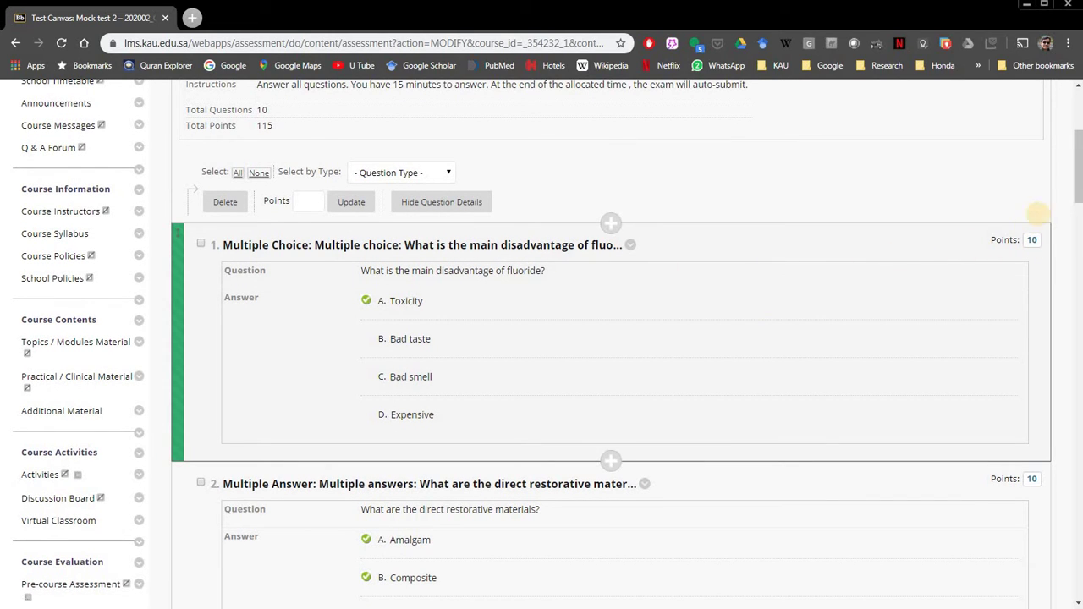
drag(1073, 169, 1071, 219)
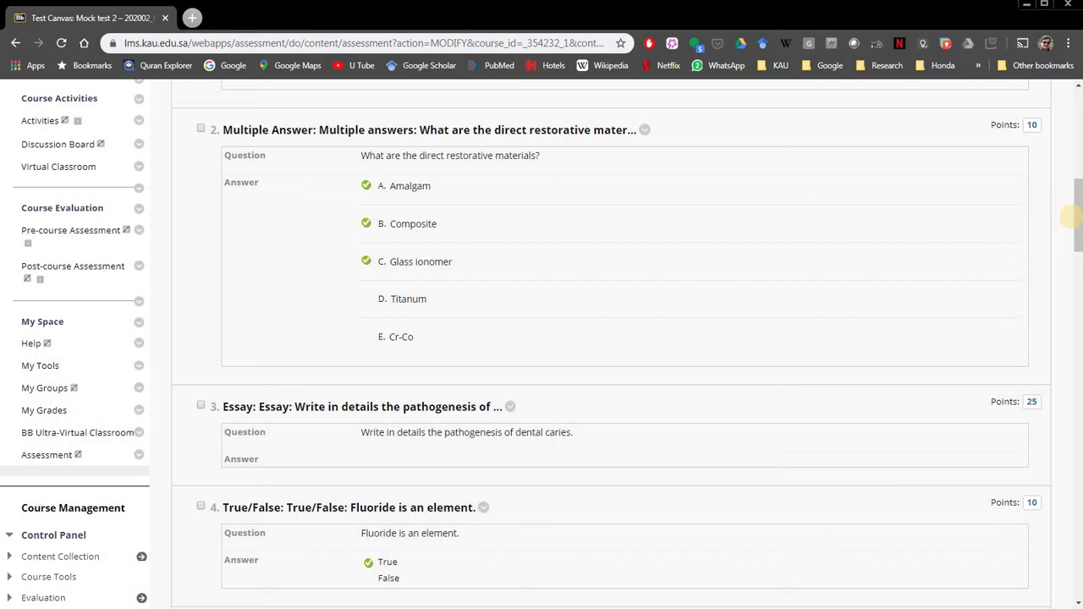
drag(1078, 213, 1074, 278)
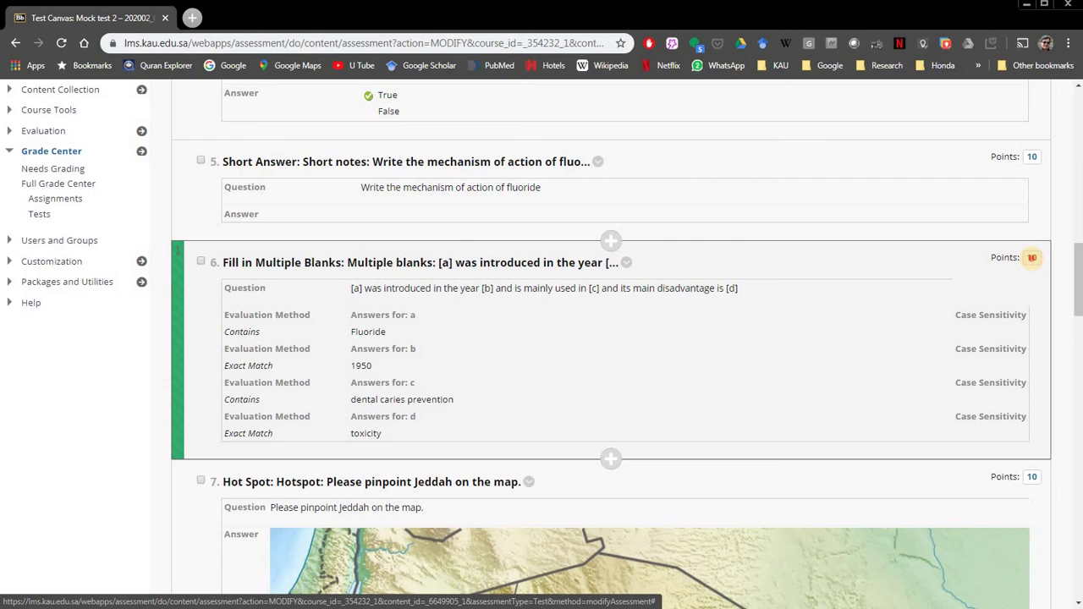
click(1032, 257)
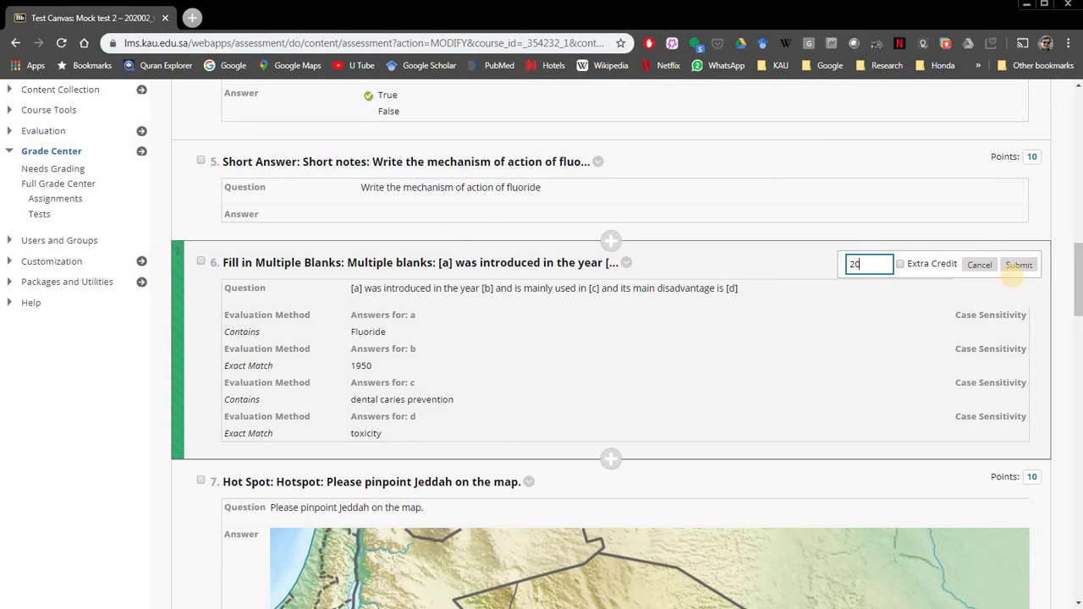
click(1020, 265)
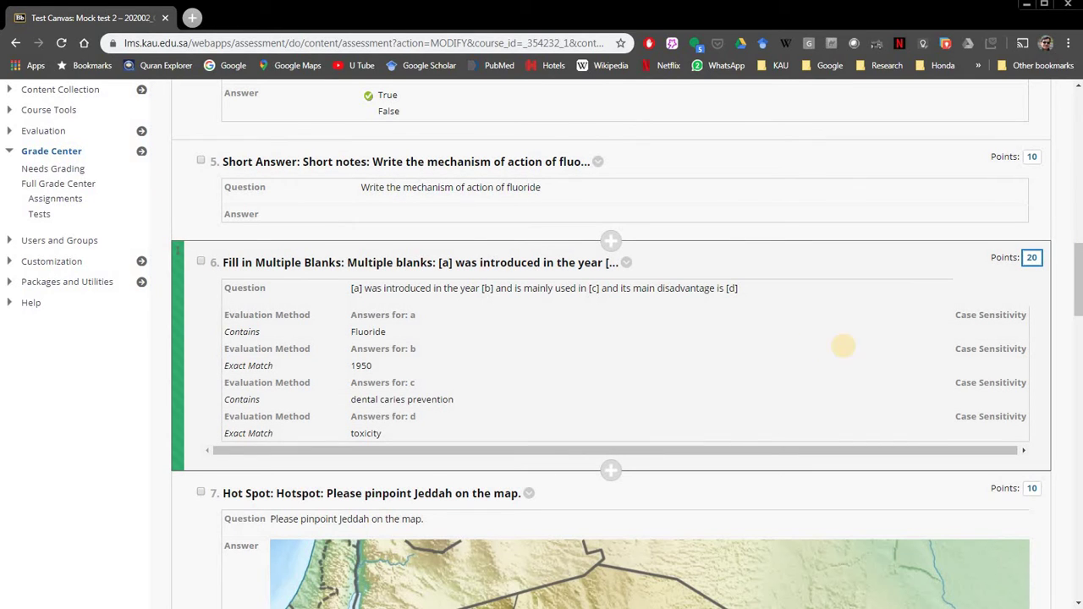
Set the default point value to 1 in the test's Question Settings and submit the settings
drag(1078, 297, 1073, 140)
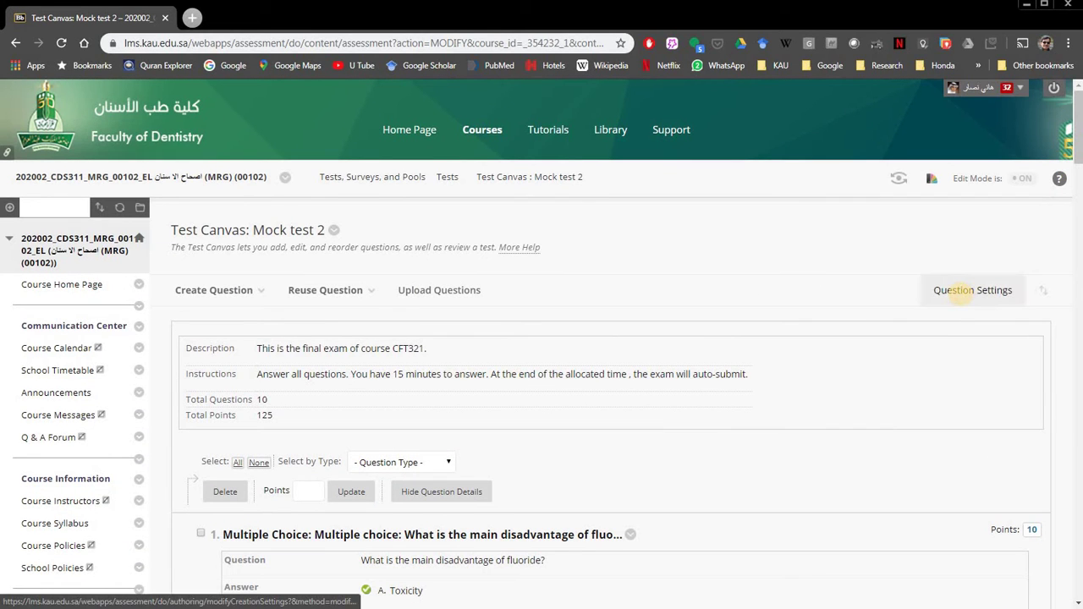
click(961, 291)
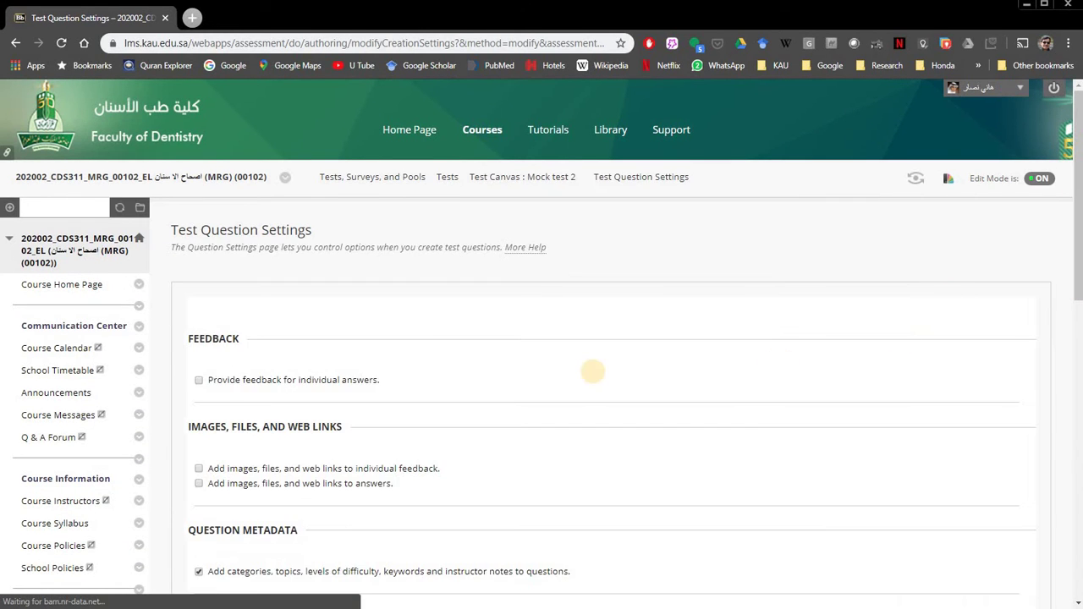
scroll(590, 371, down, 3)
scroll(596, 364, down, 2)
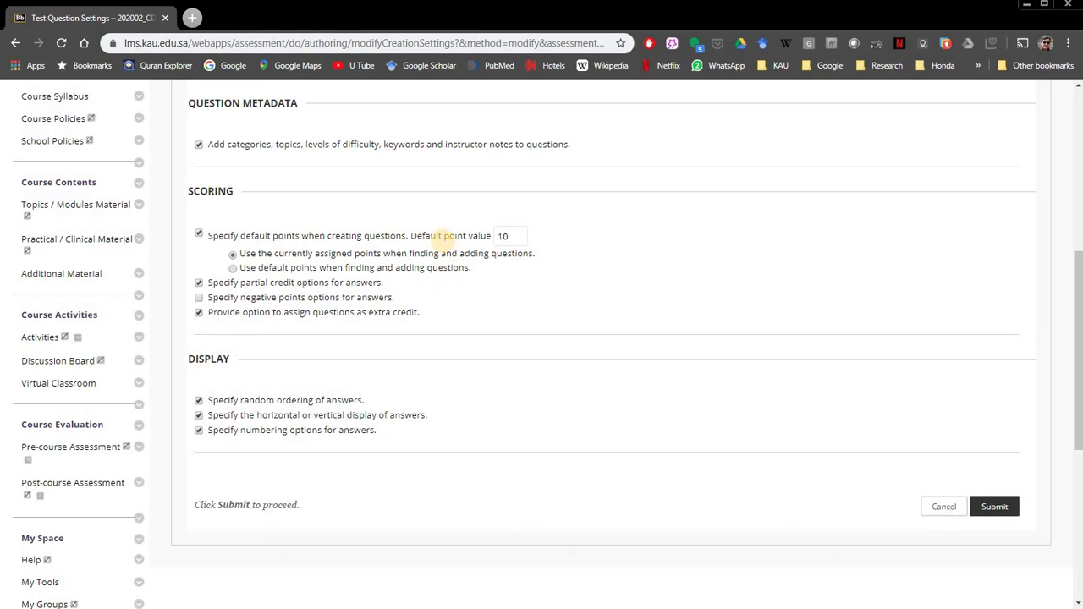
double_click(503, 236)
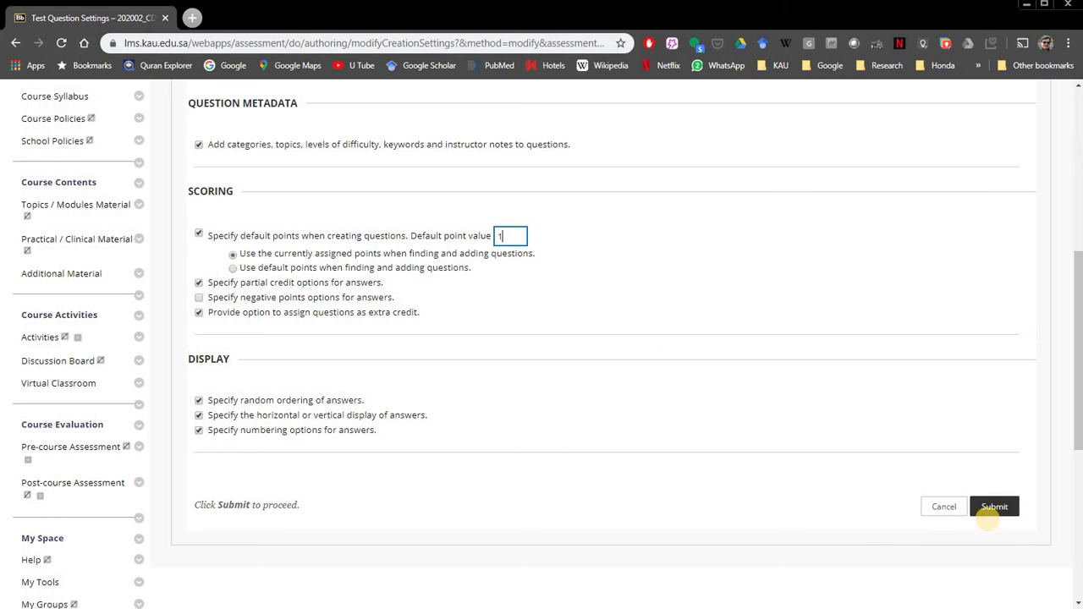
click(987, 507)
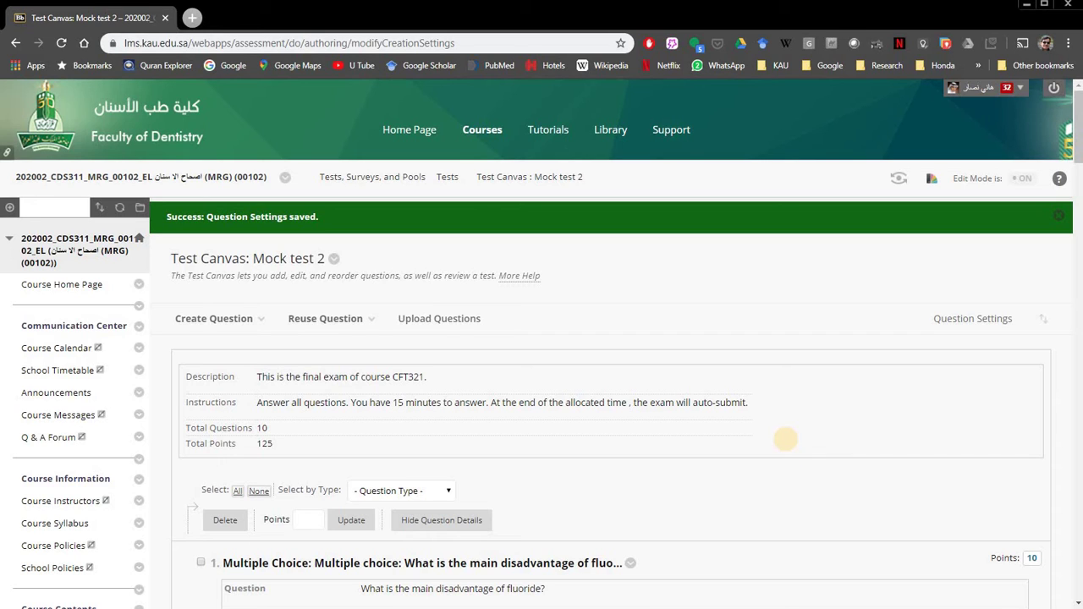
Delete question 2, the Multiple Answer question about direct restorative materials, from the test
scroll(489, 409, down, 5)
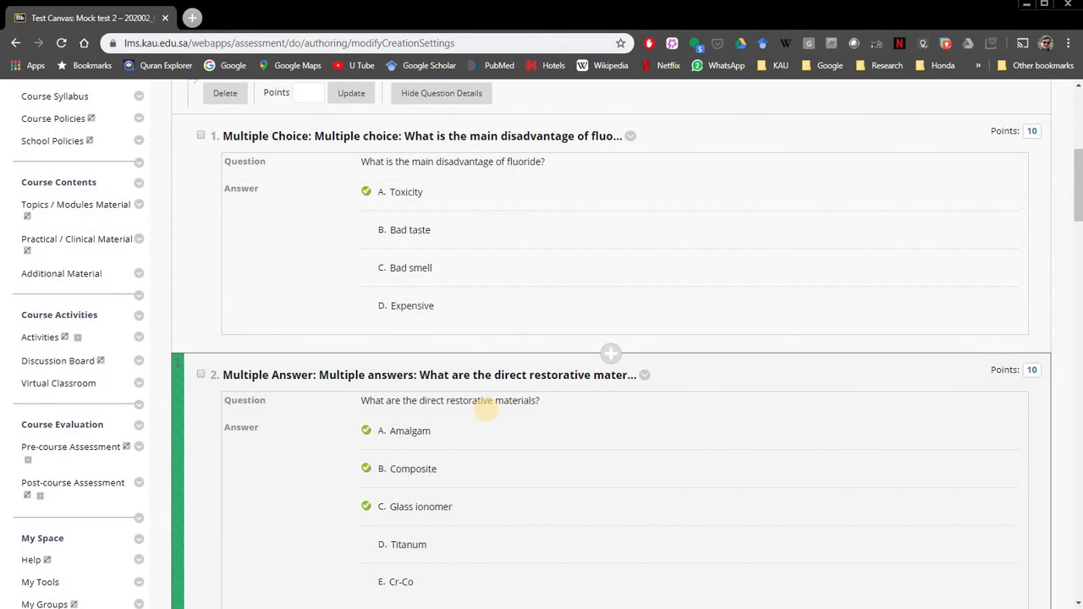
scroll(489, 410, down, 3)
scroll(484, 411, up, 1)
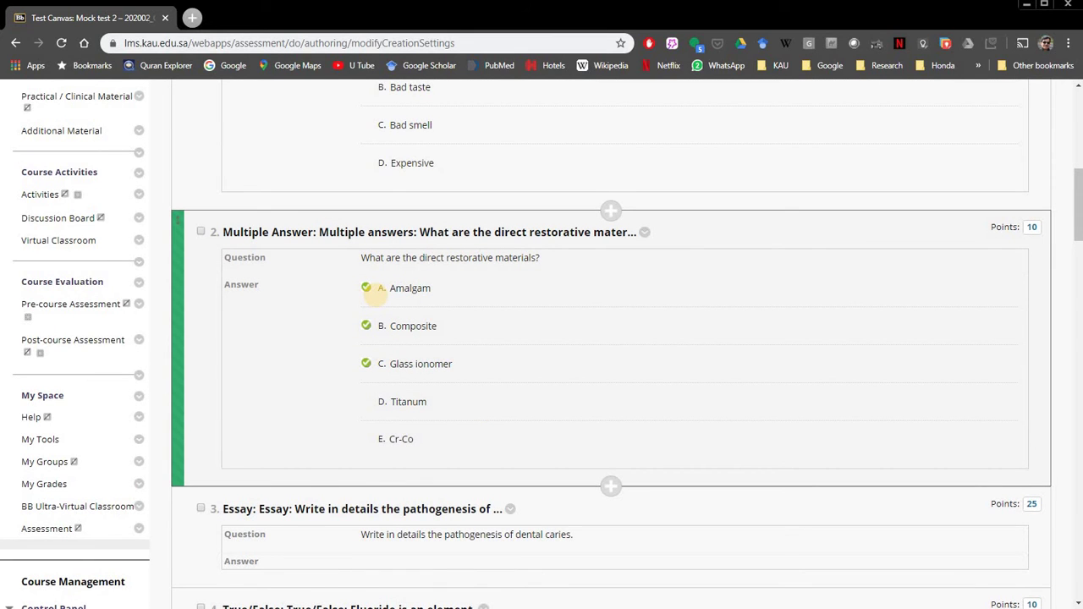
scroll(372, 292, up, 3)
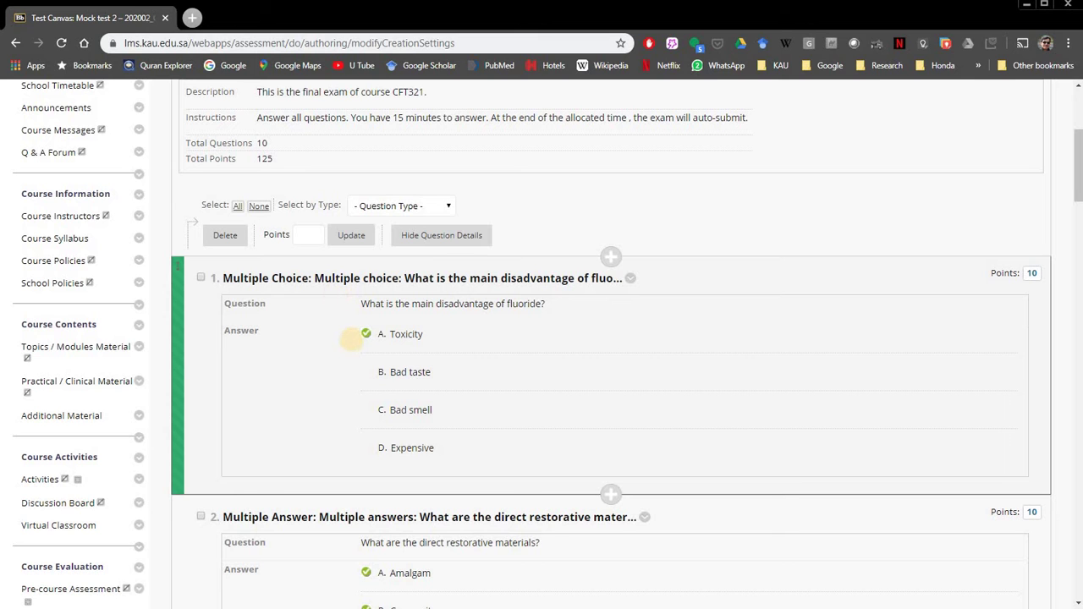
scroll(346, 380, down, 3)
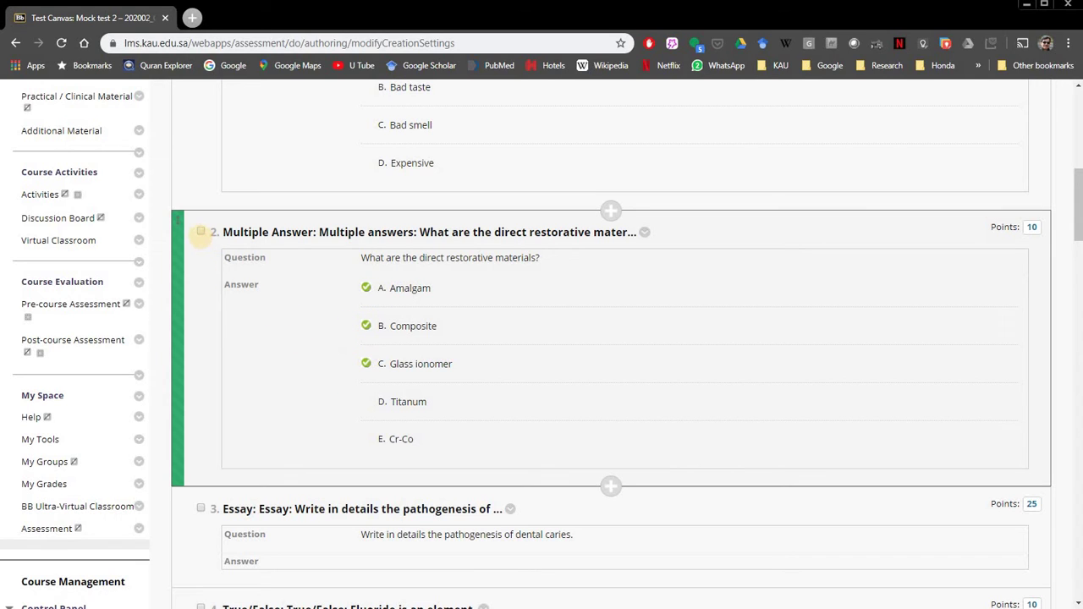
click(201, 231)
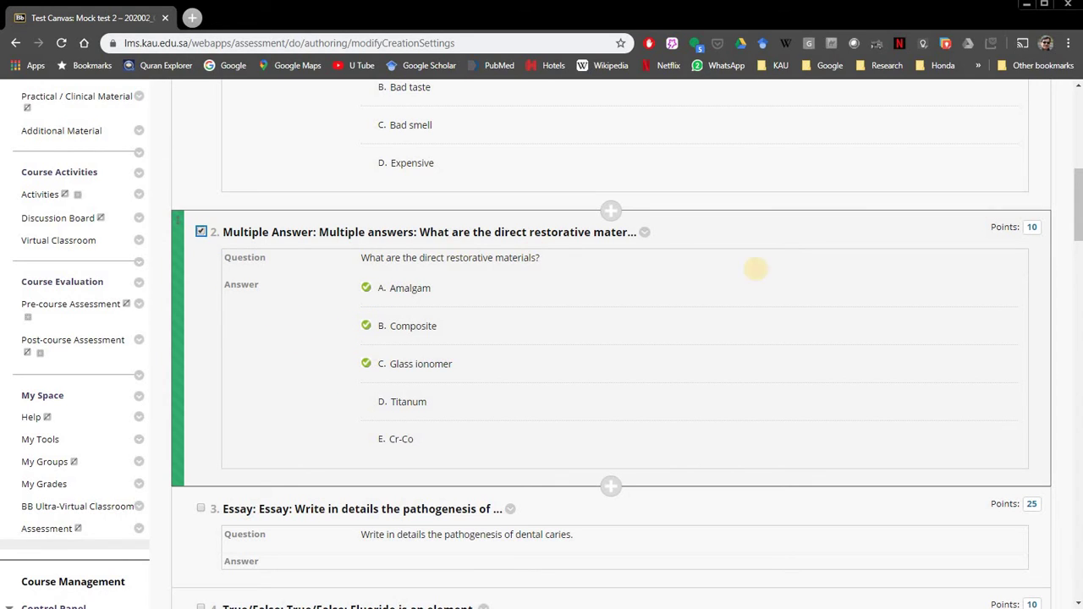
drag(1076, 180, 1071, 117)
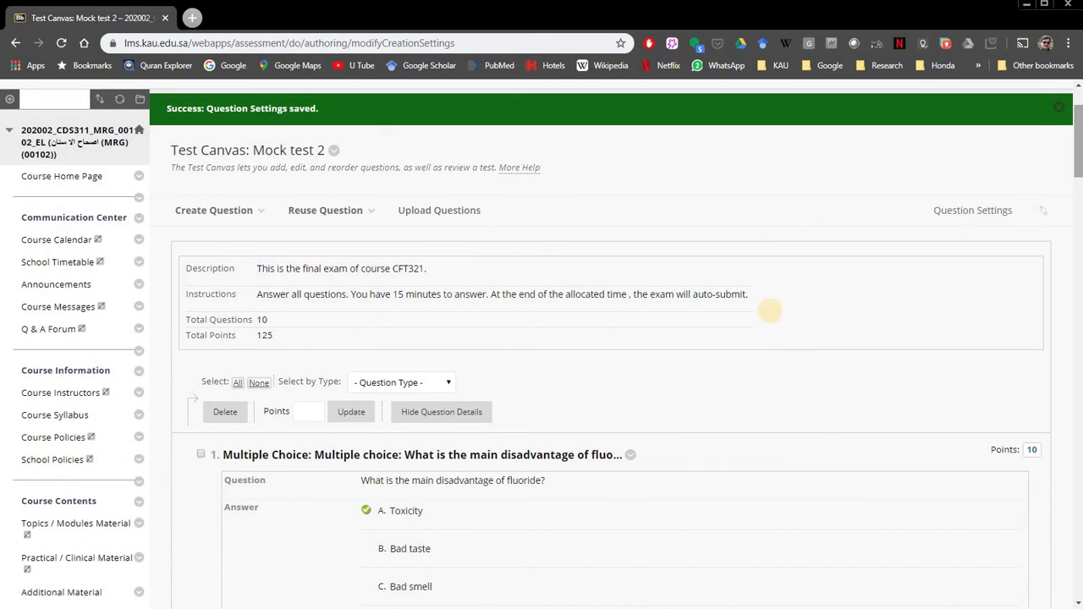
click(224, 413)
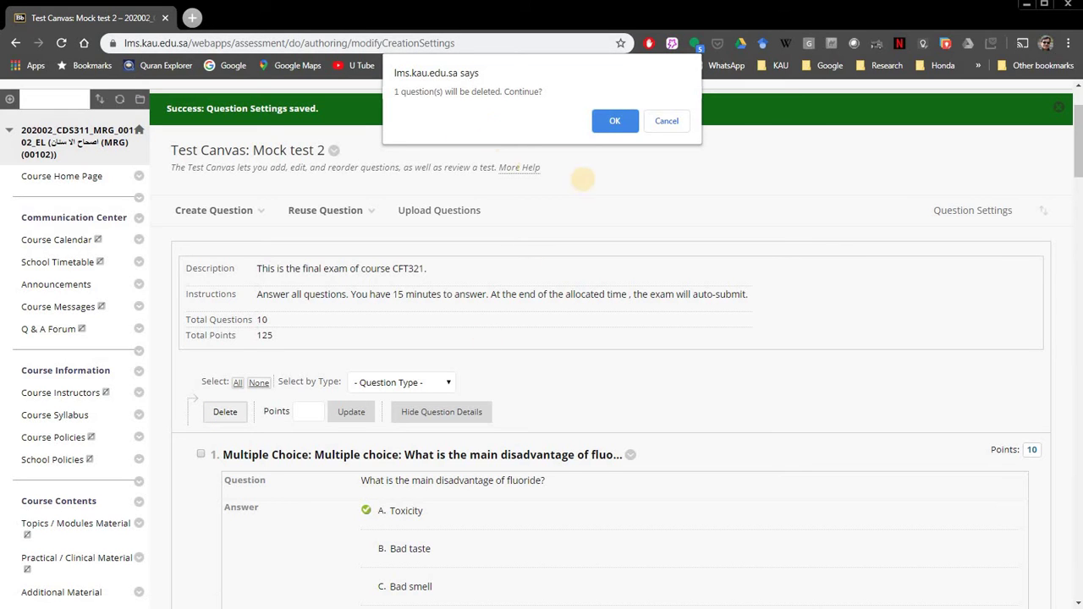
click(616, 121)
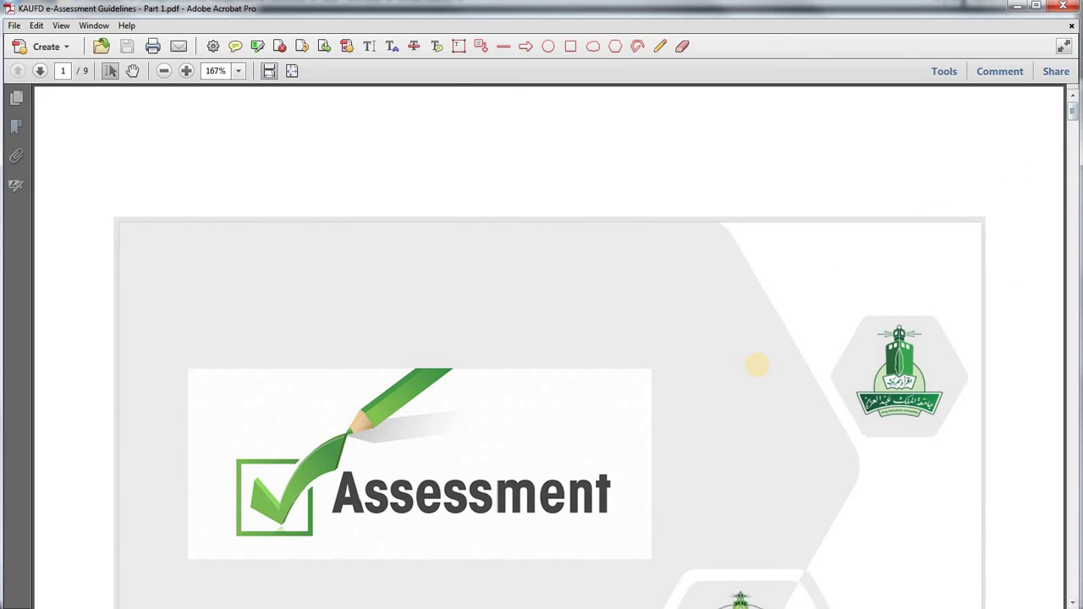
Review the e-assessment guidelines PDF from the introduction through merged course setup to the recommended time allocation per question type
scroll(765, 358, down, 4)
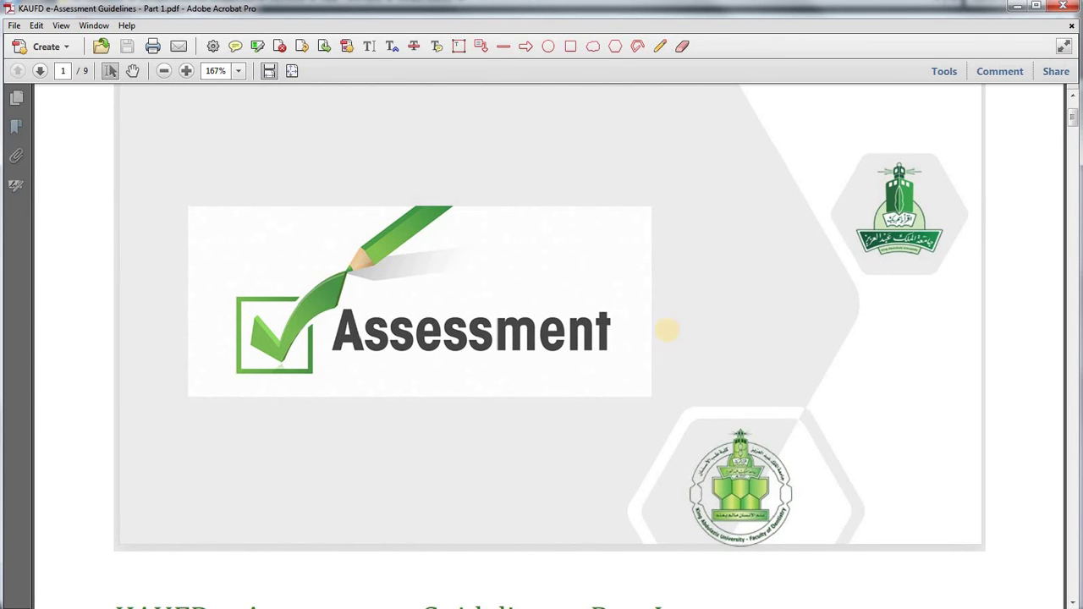
scroll(638, 346, down, 8)
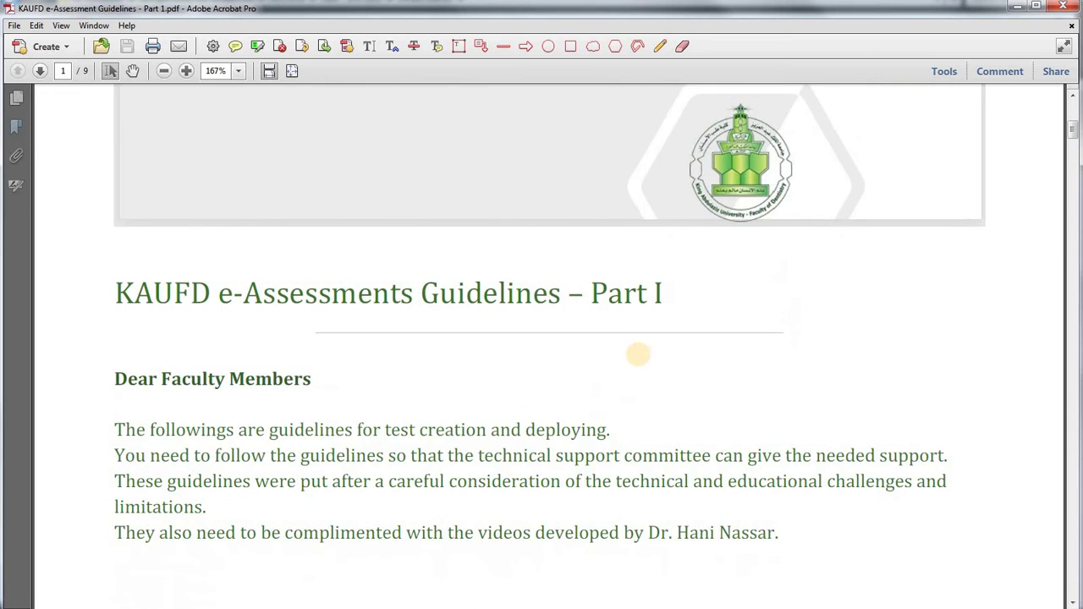
scroll(638, 354, down, 2)
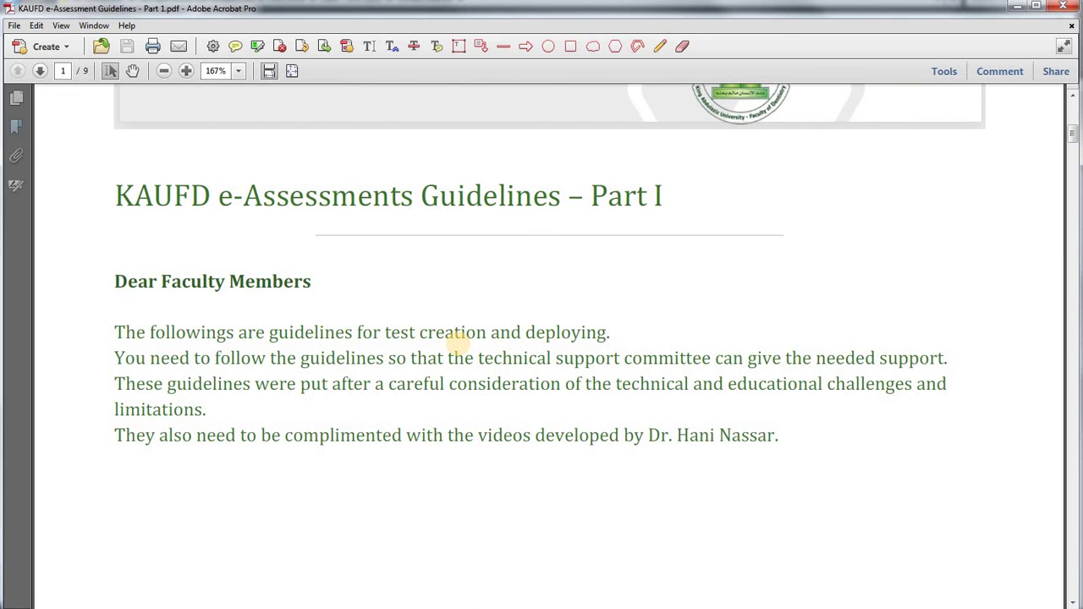
scroll(465, 342, down, 2)
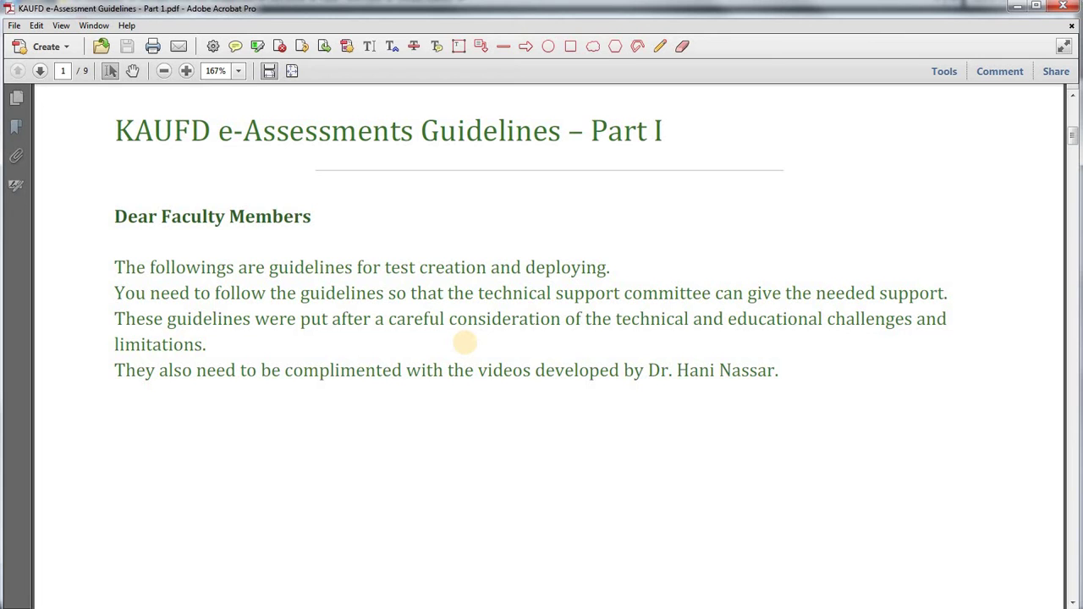
scroll(464, 342, down, 10)
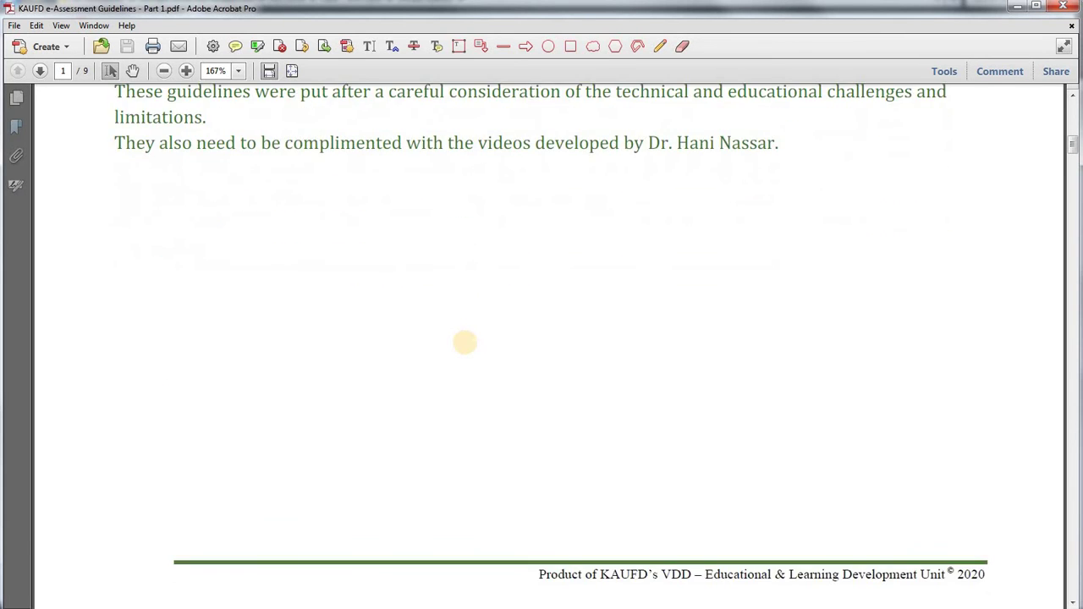
scroll(464, 342, down, 7)
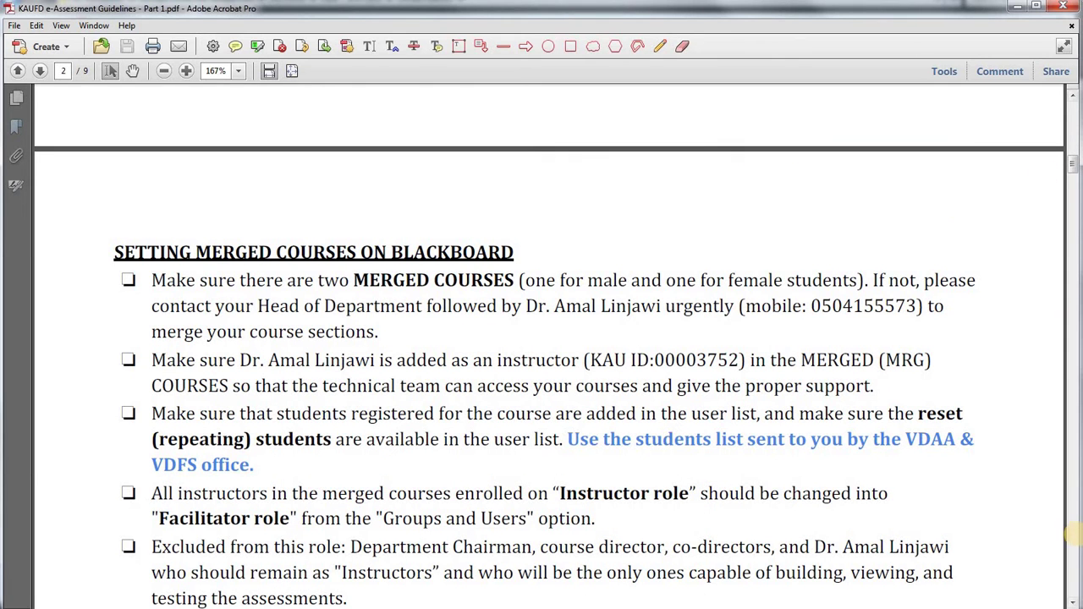
scroll(1071, 557, down, 18)
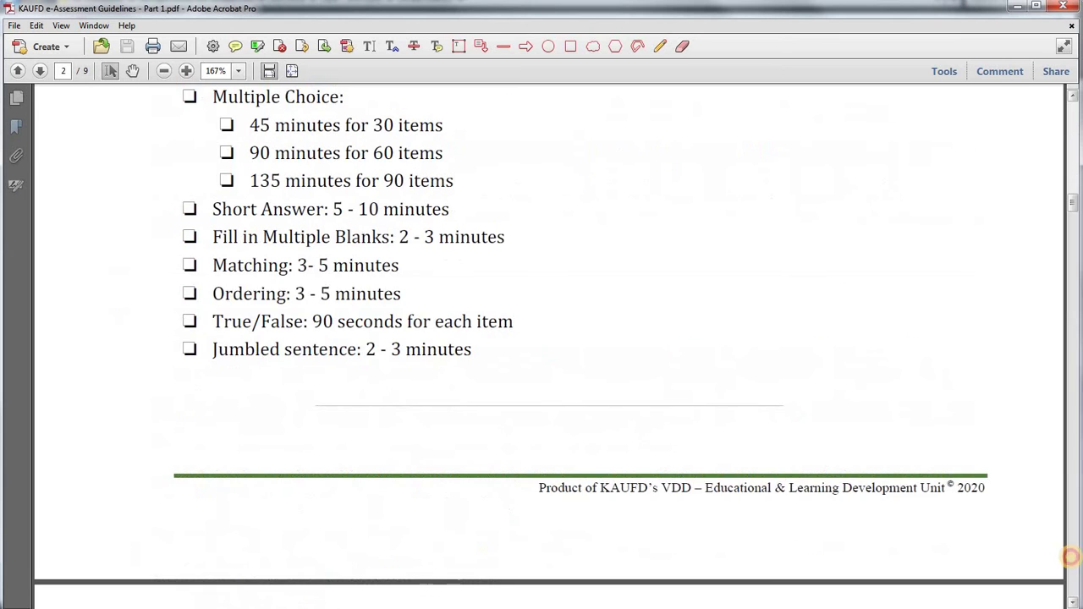
scroll(751, 394, up, 6)
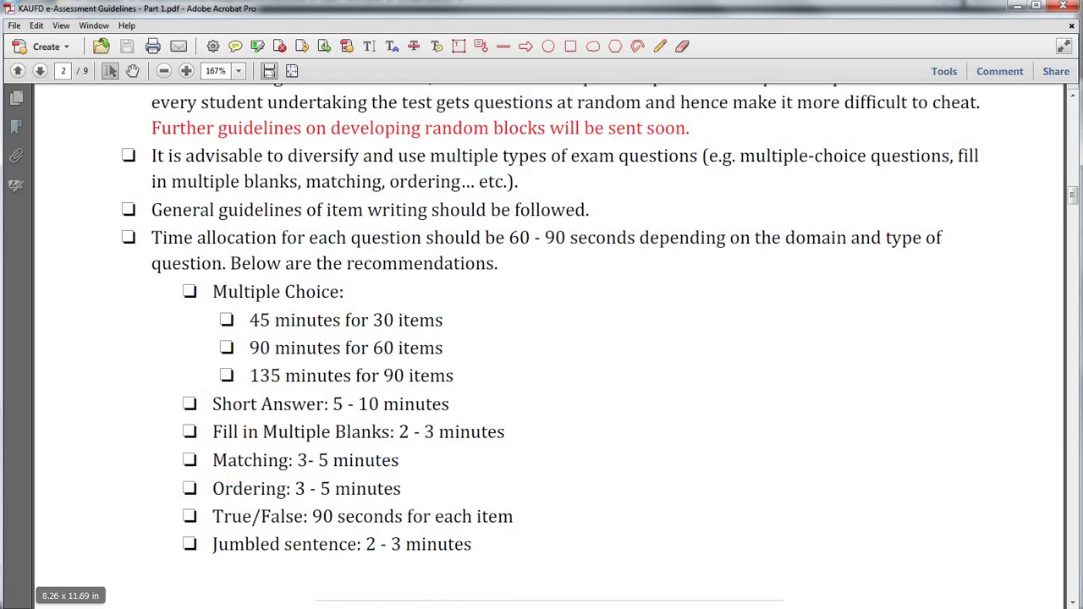
Examine the guidelines' section on advised Blackboard question types, from Fill in Multiple Blanks and Hot Spot through True/False
scroll(1070, 356, down, 10)
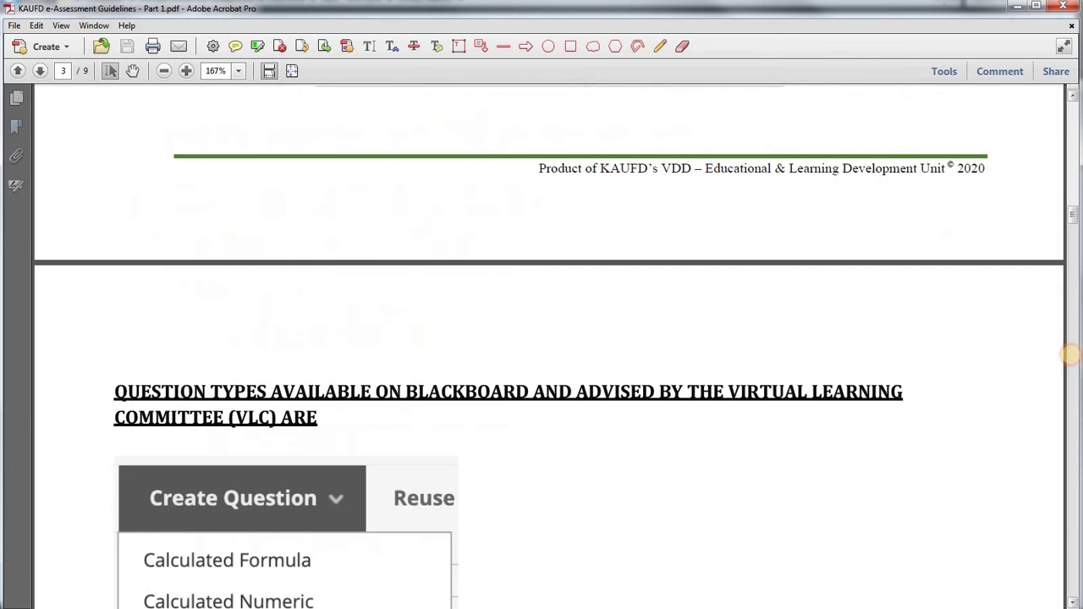
scroll(912, 356, down, 3)
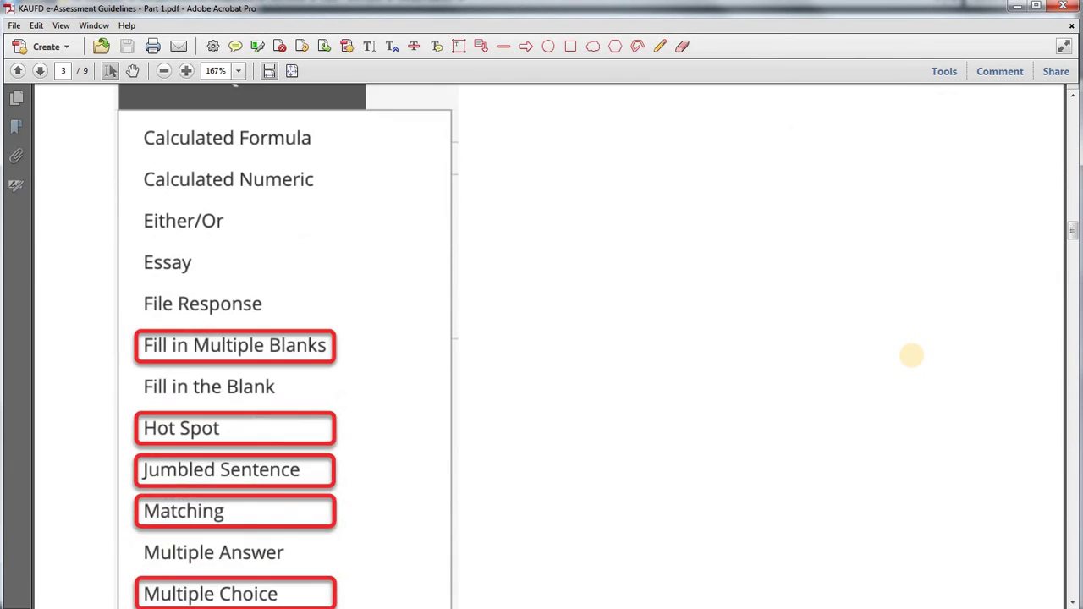
scroll(912, 356, down, 1)
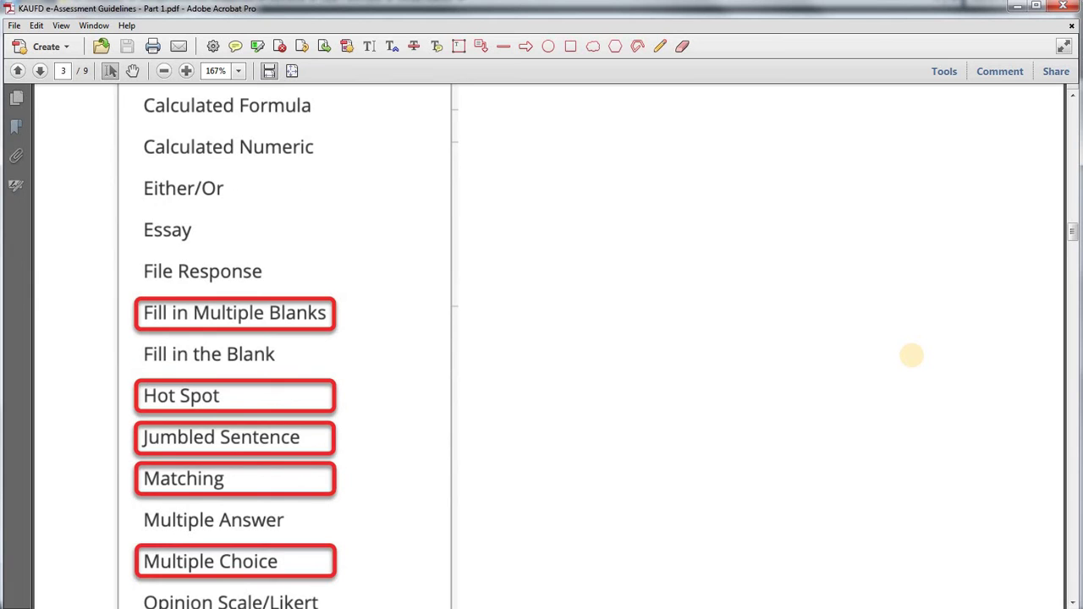
scroll(911, 356, down, 15)
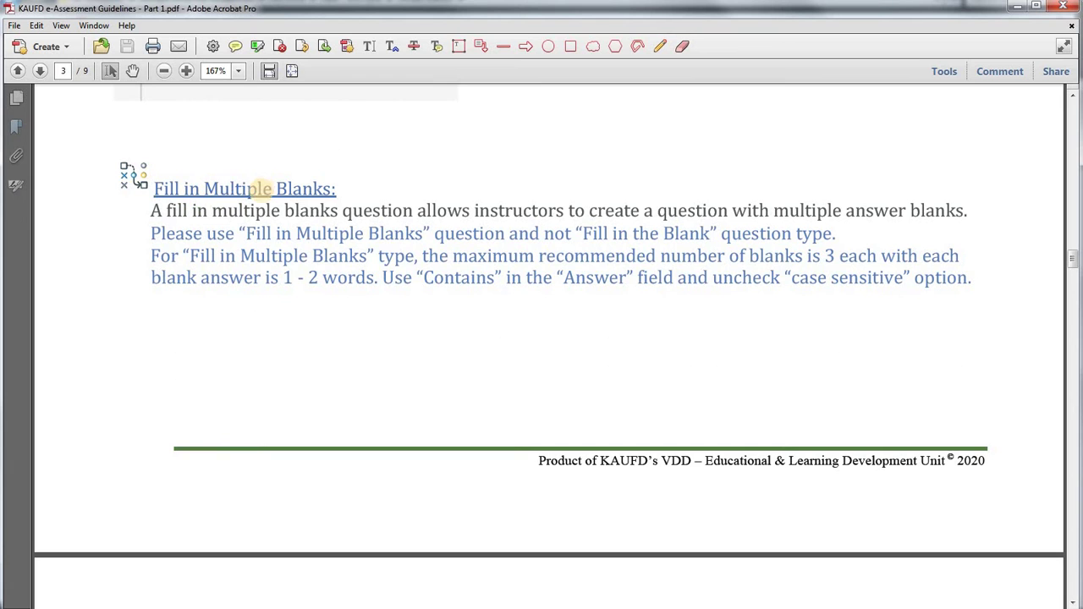
scroll(455, 325, down, 10)
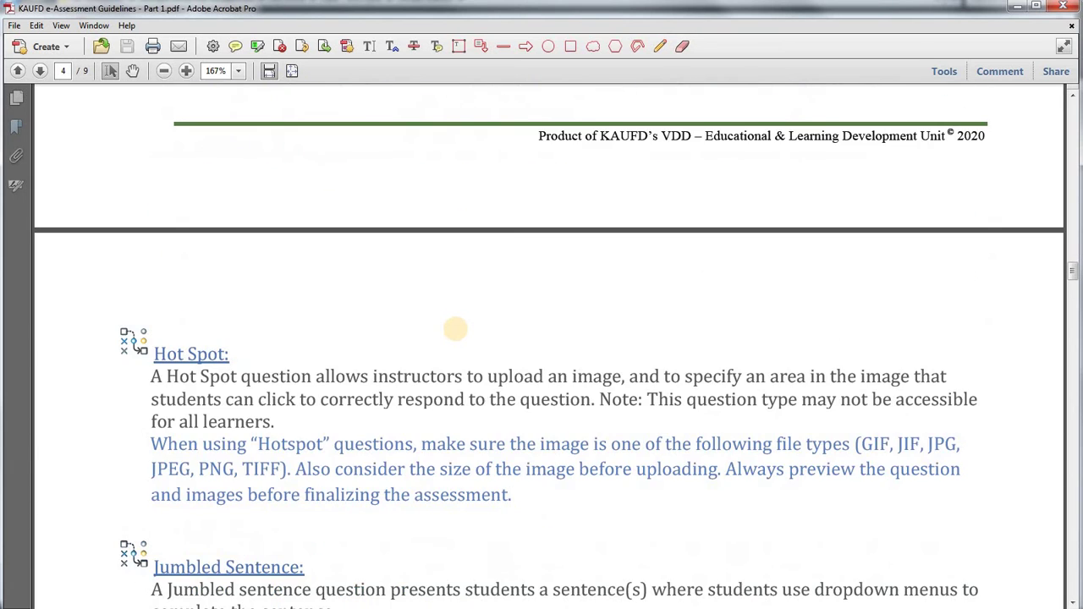
scroll(455, 329, down, 18)
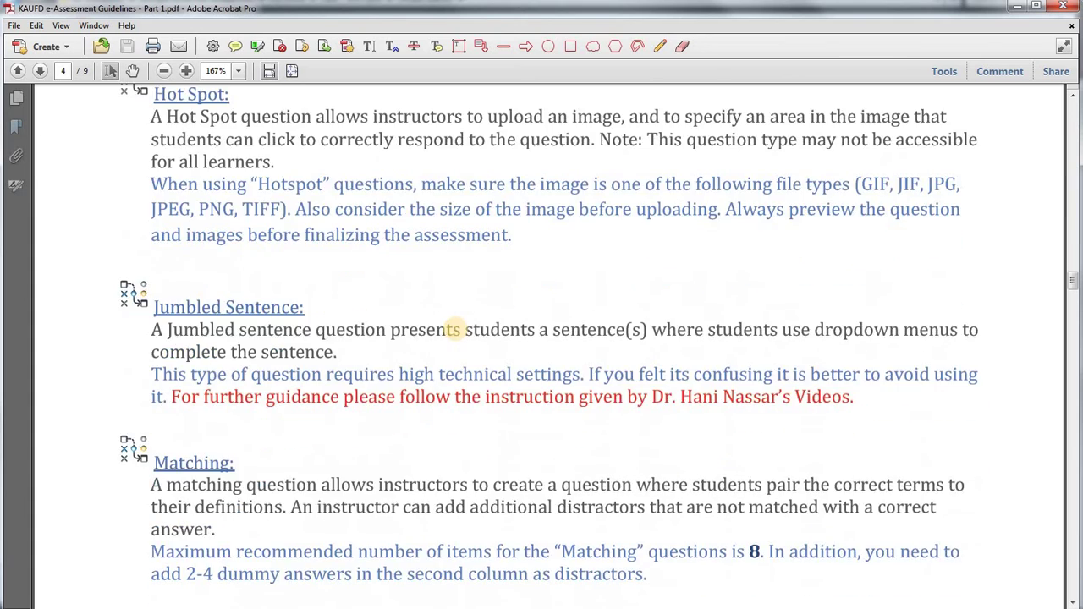
scroll(455, 328, down, 15)
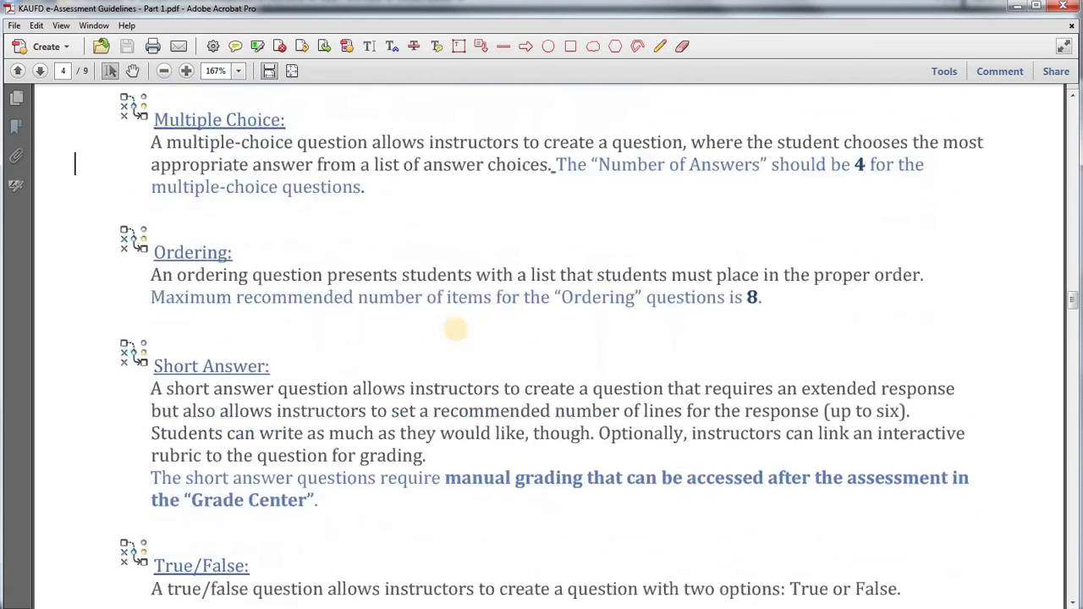
scroll(455, 328, down, 19)
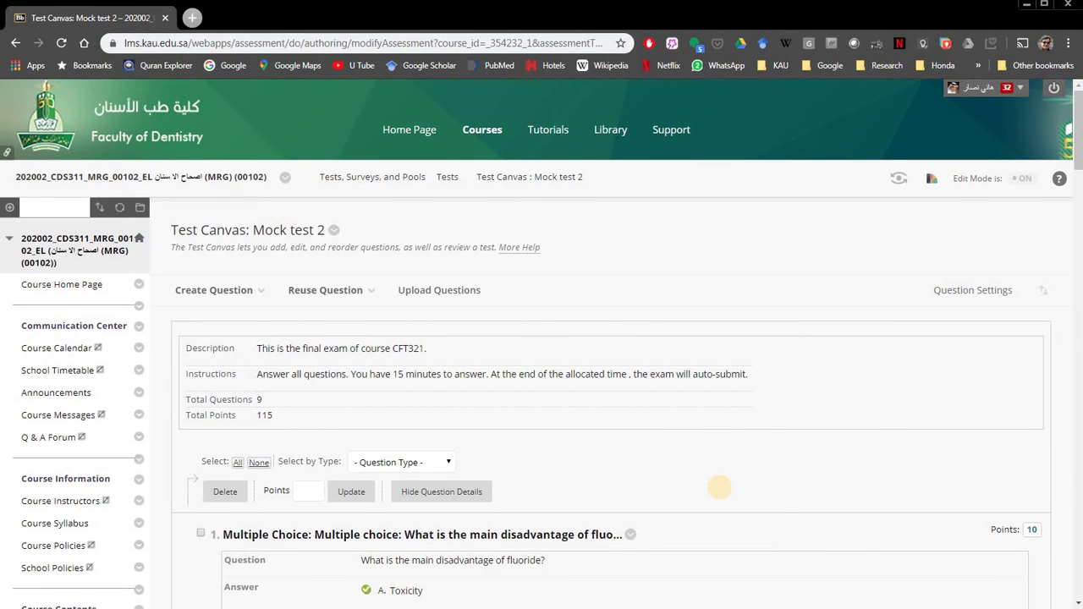
Create a Fill in Multiple Blanks question in Mock test 2 with the text "Gasses include Oxygen, Nitrogen, and Hydrogen"
click(261, 290)
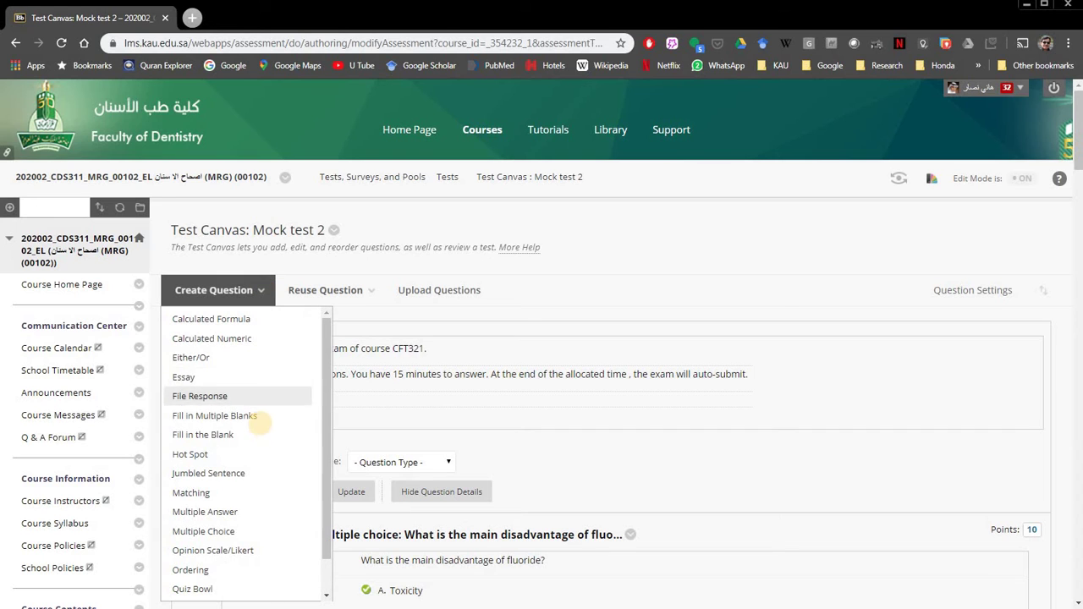
click(254, 415)
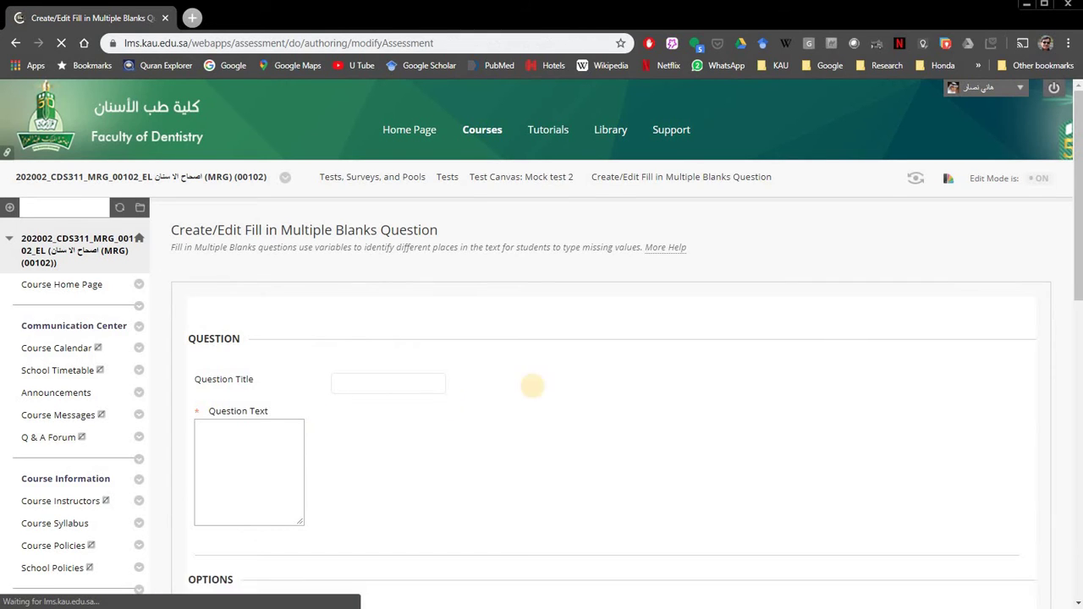
drag(1075, 200, 1076, 297)
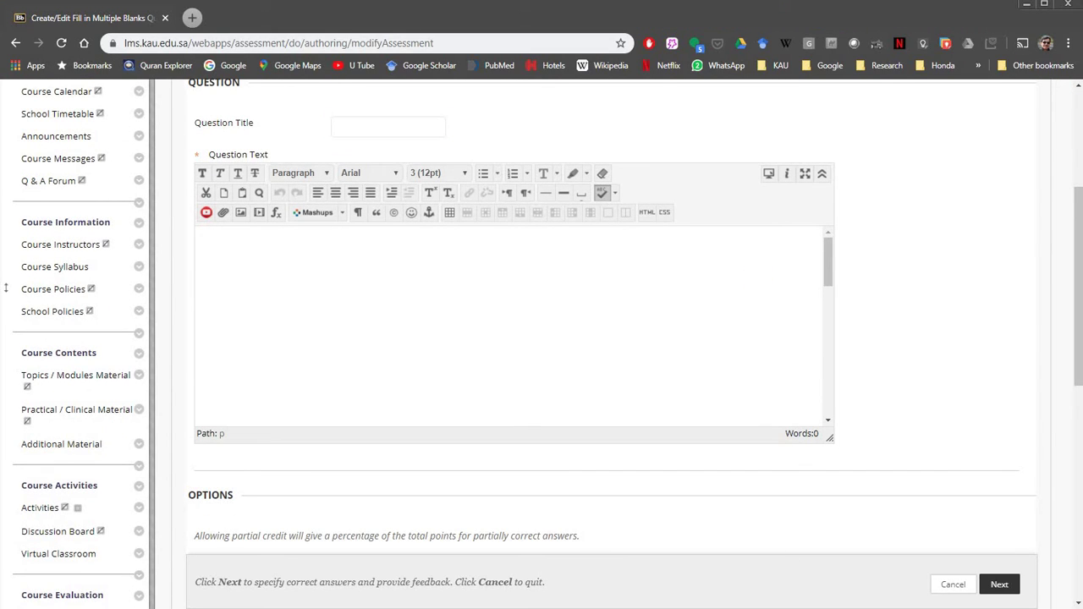
click(244, 282)
text(Gasses include Oxygen, Nitrogen, and Hydrogen)
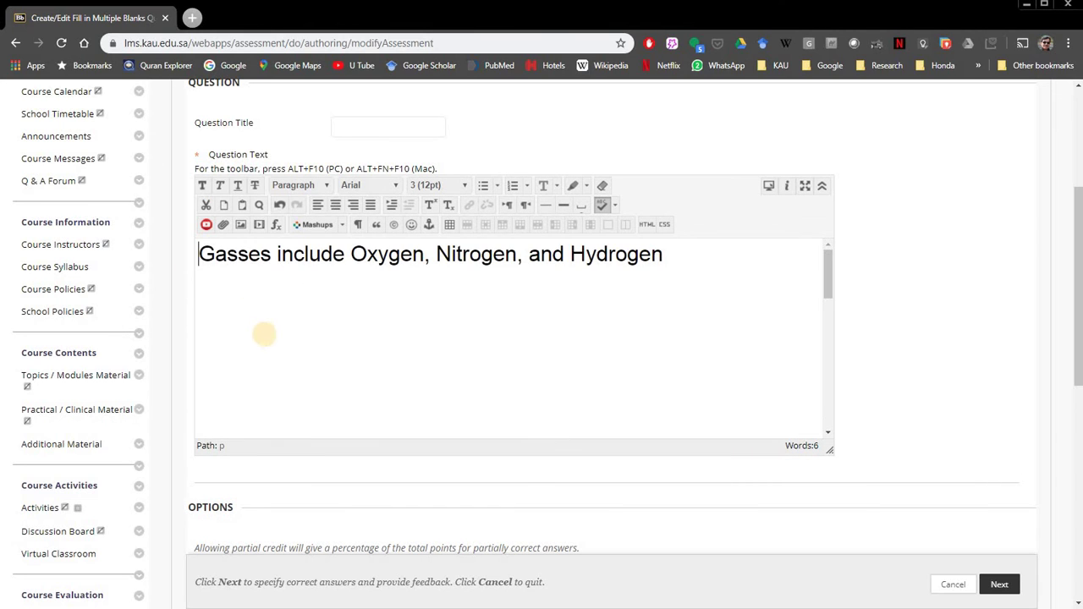
Clear the formatting of the question text and set its font size to 4 (14pt)
triple_click(367, 254)
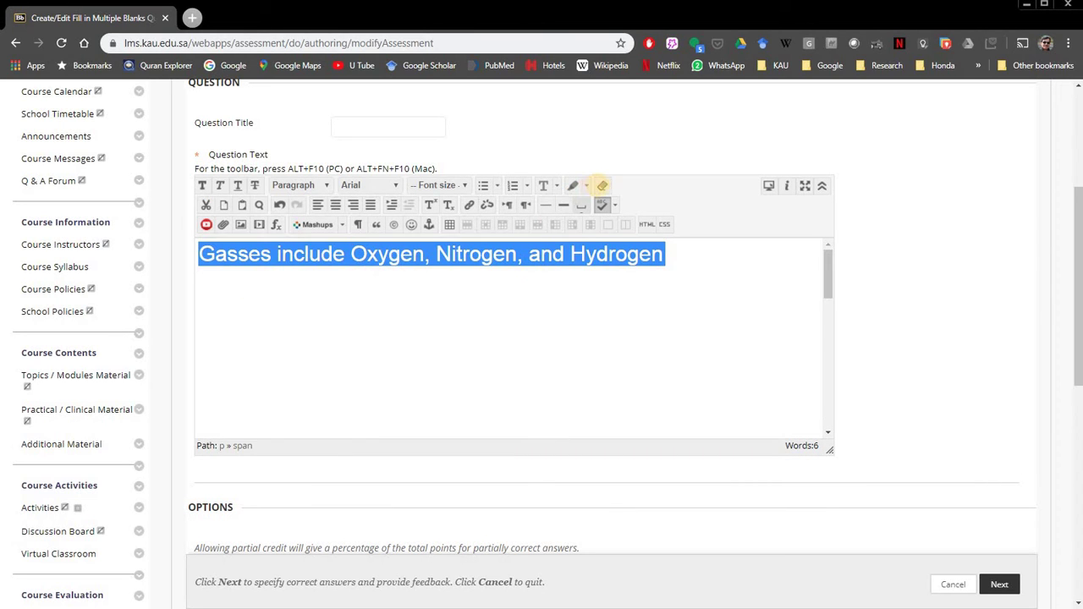
click(602, 185)
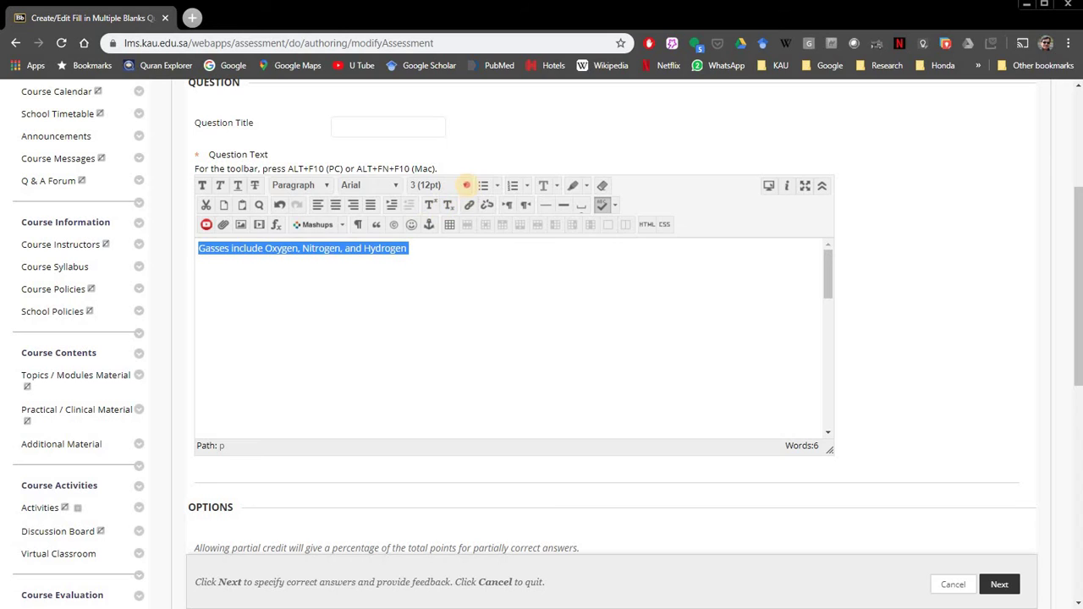
click(466, 185)
click(444, 249)
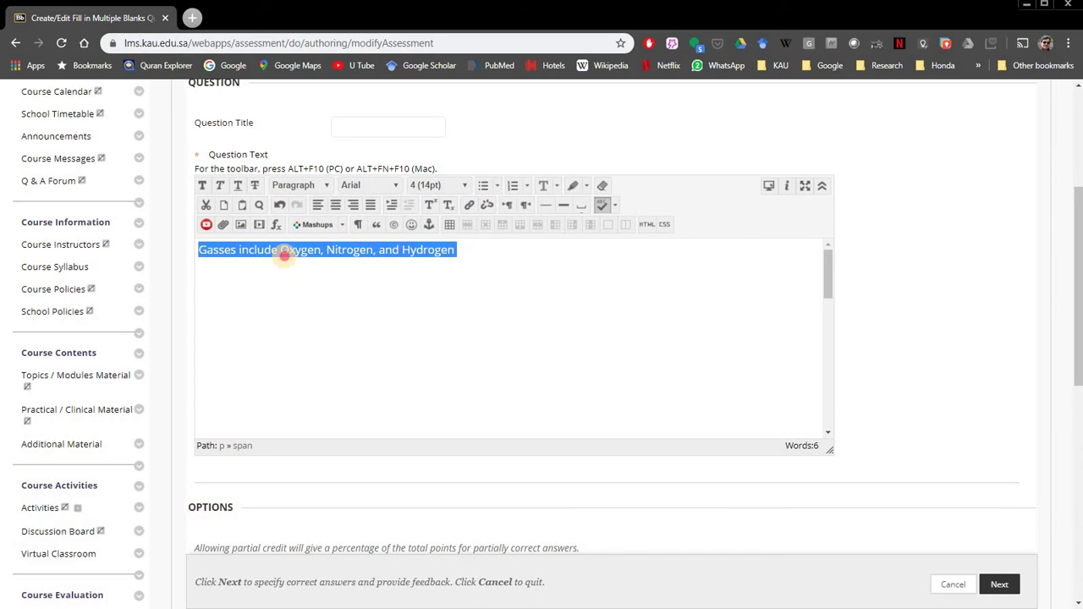
Replace the word Oxygen in the question text with the blank variable [a]
click(284, 254)
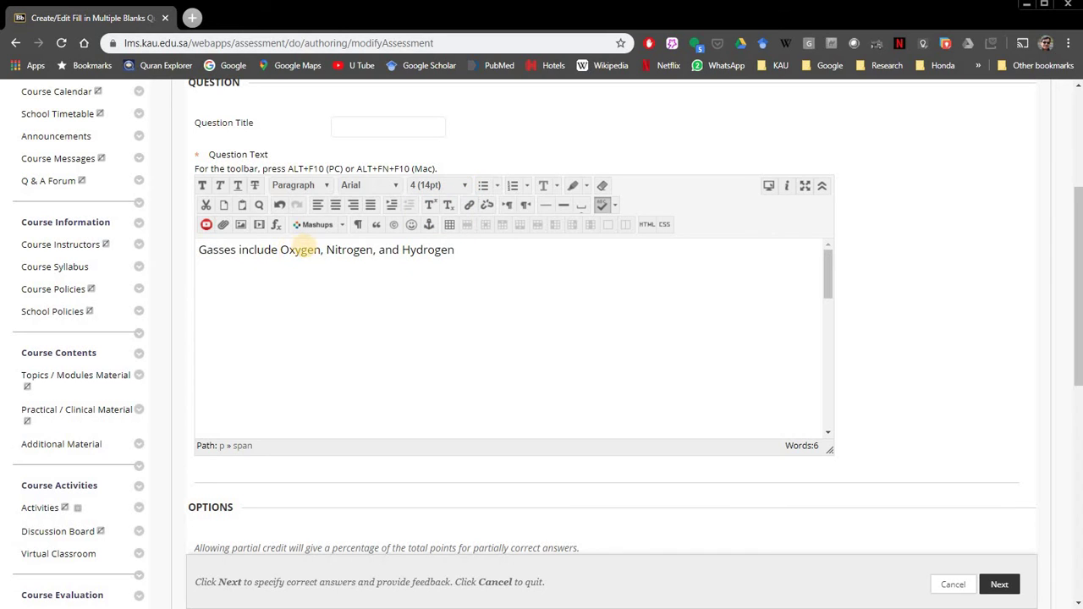
click(321, 251)
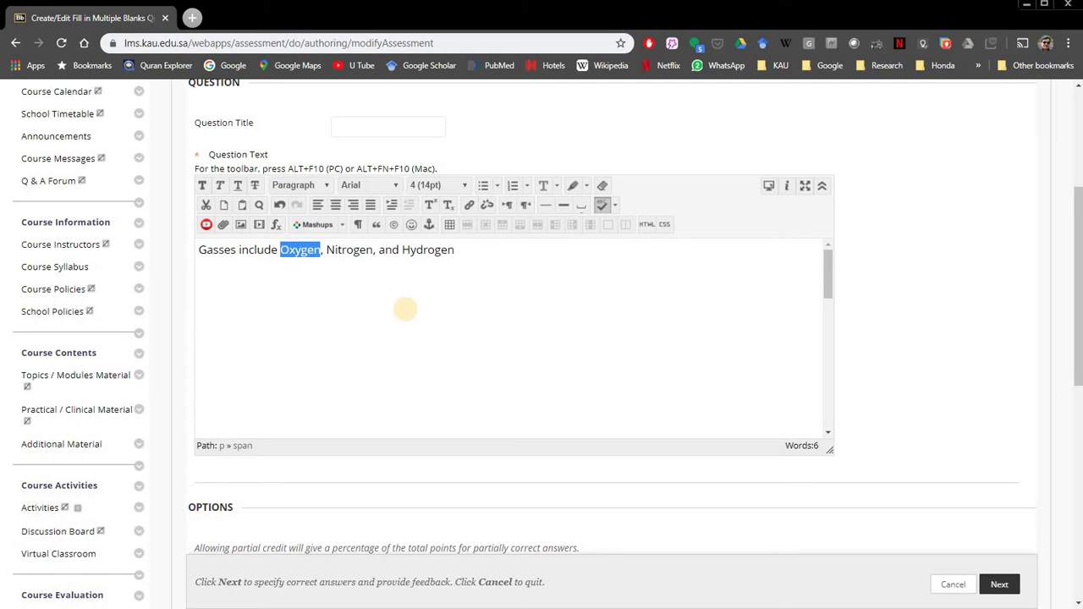
key(BackSpace)
text([)
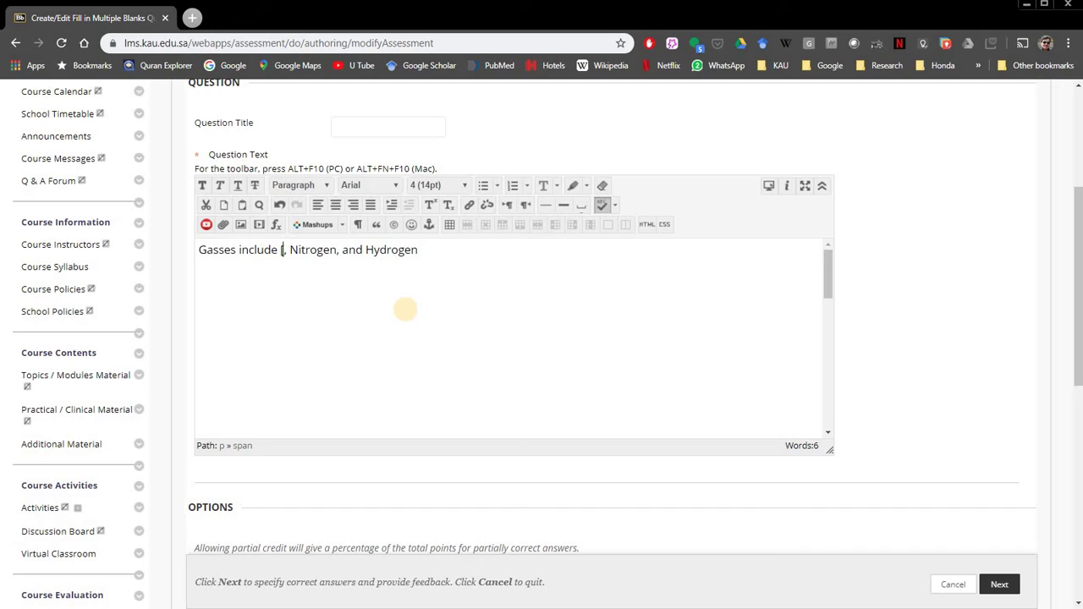
text(a])
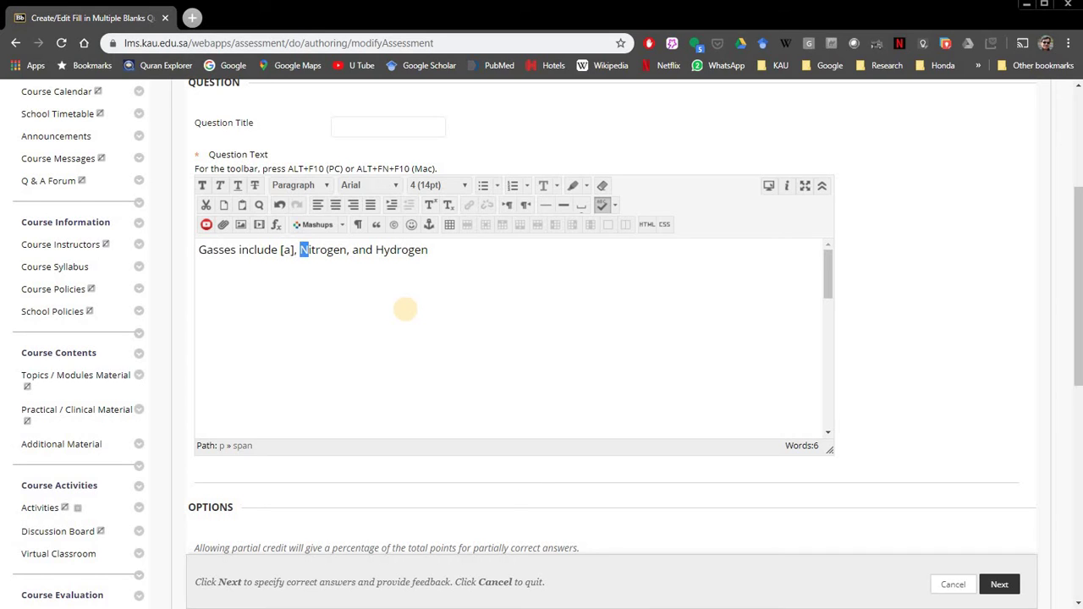
Replace Nitrogen with the blank variable [b] and Hydrogen with [c] in the question text
key(shift+Right)
key(shift+Right)
key(shift+Right)
key(shift+Right)
key(shift+Right)
key(shift+Right)
key(shift+Right)
text([)
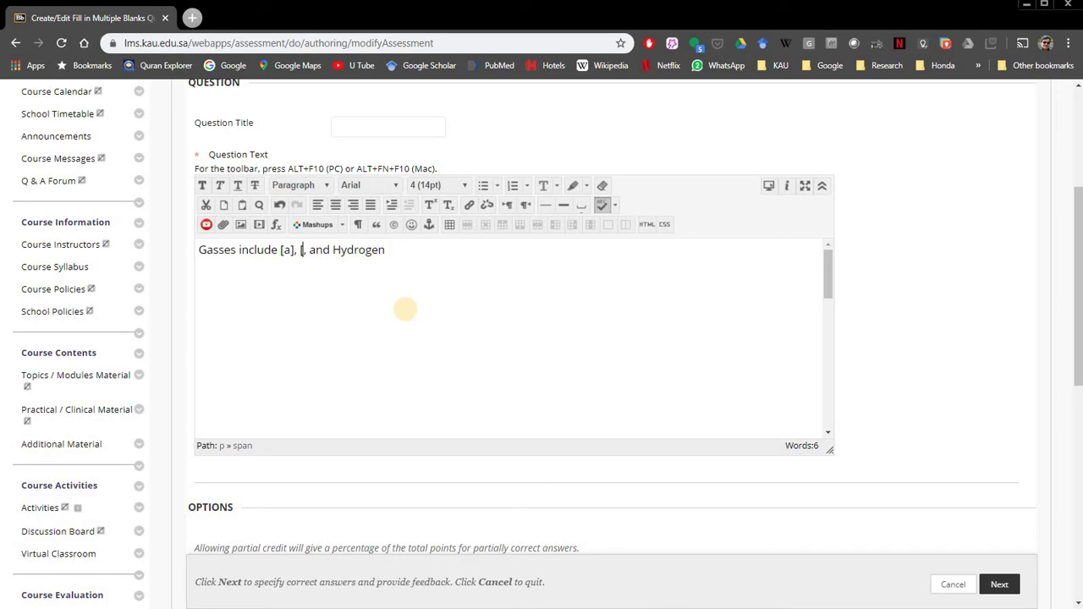
text(b])
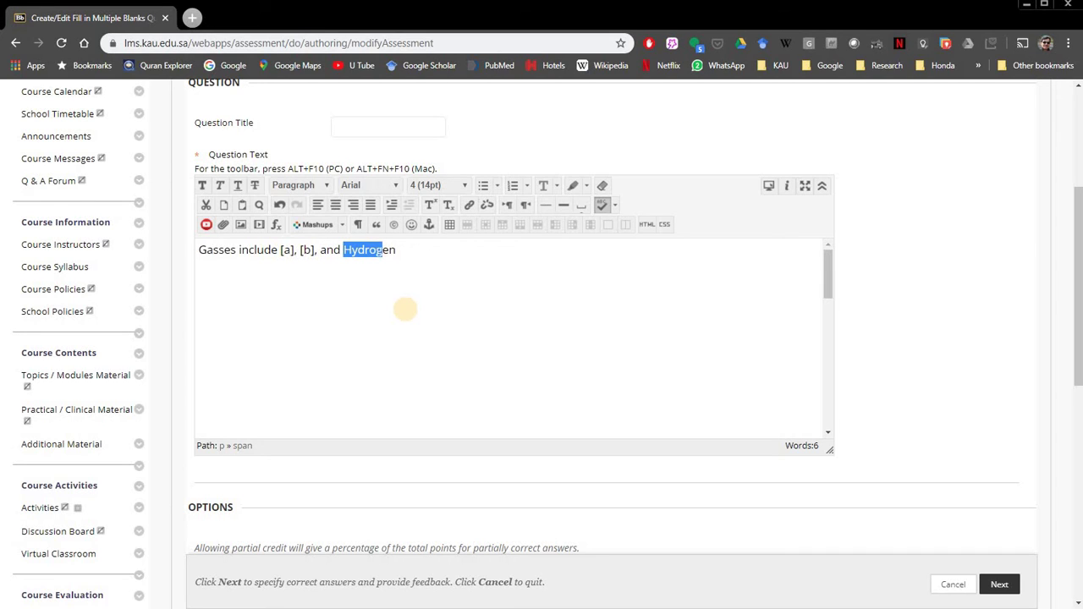
text([c)
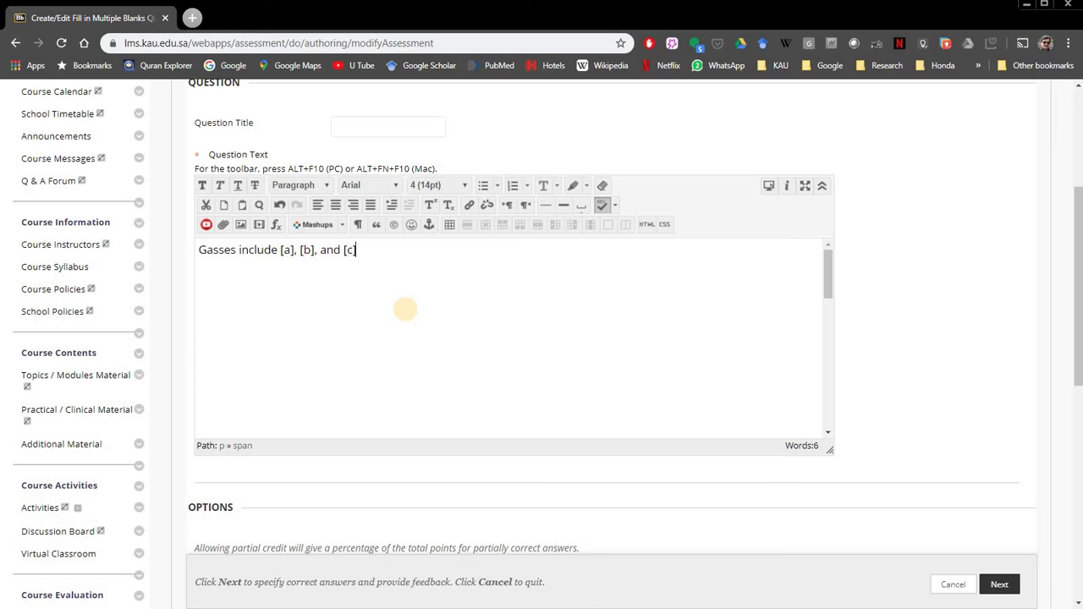
text(])
Allow partial credit for the question and continue to the answer fields for blanks A, B and C
click(892, 331)
scroll(761, 347, down, 3)
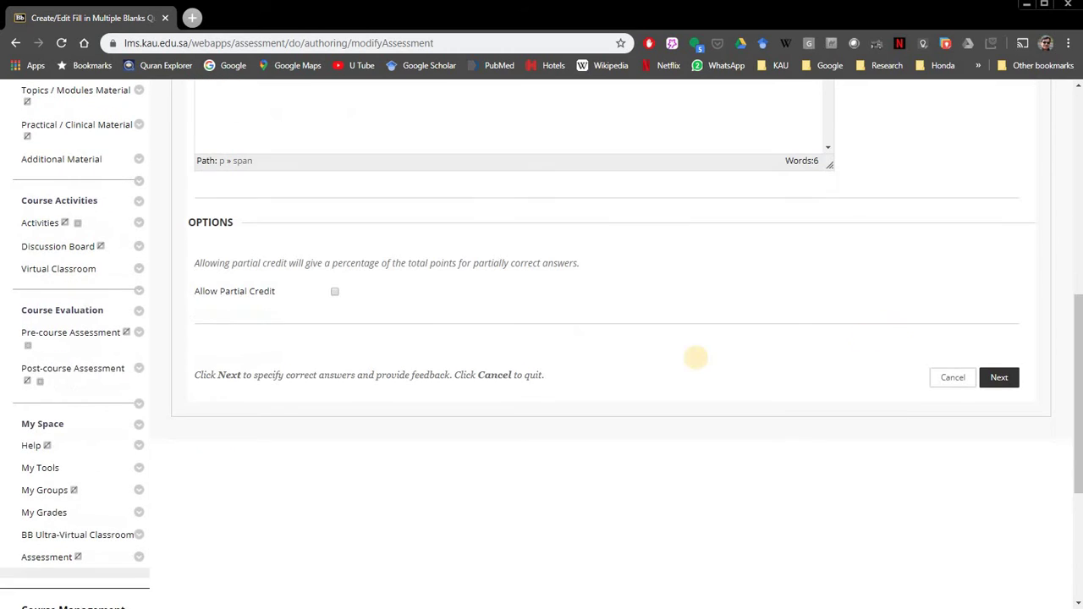
click(335, 292)
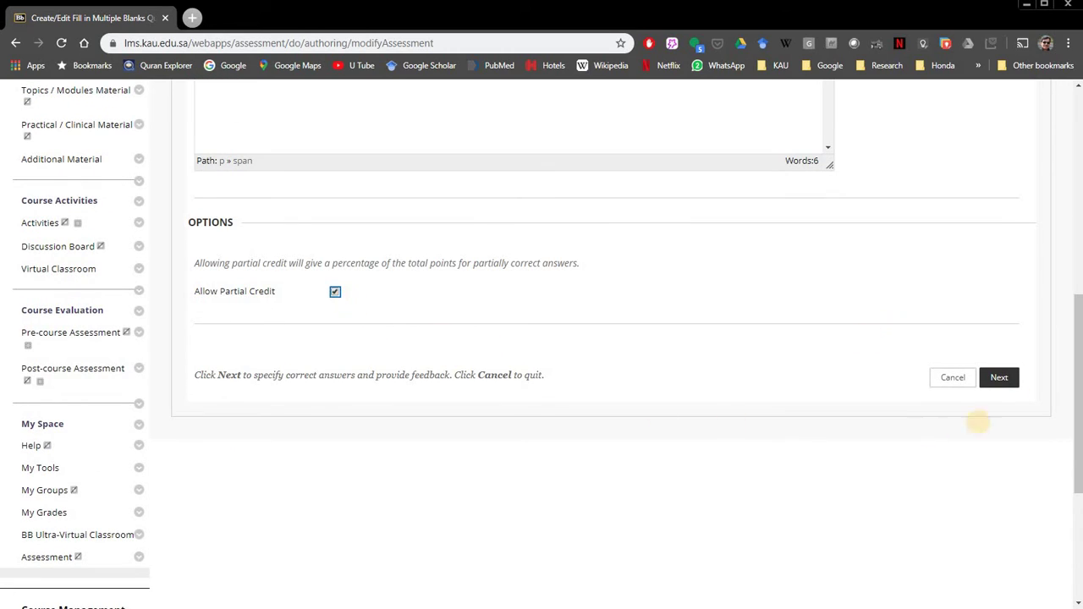
click(999, 378)
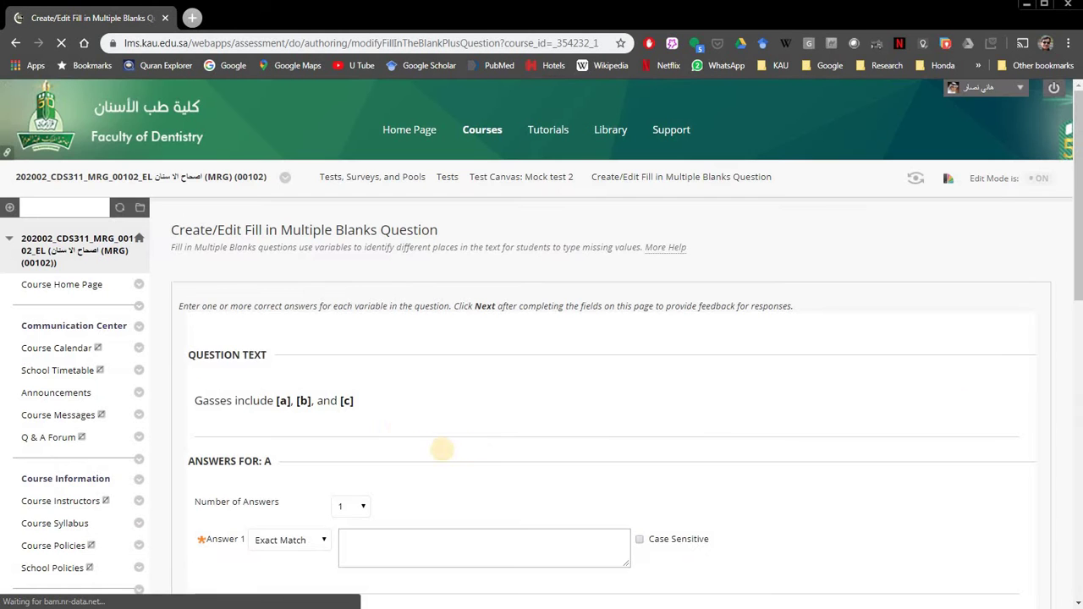
scroll(415, 368, down, 3)
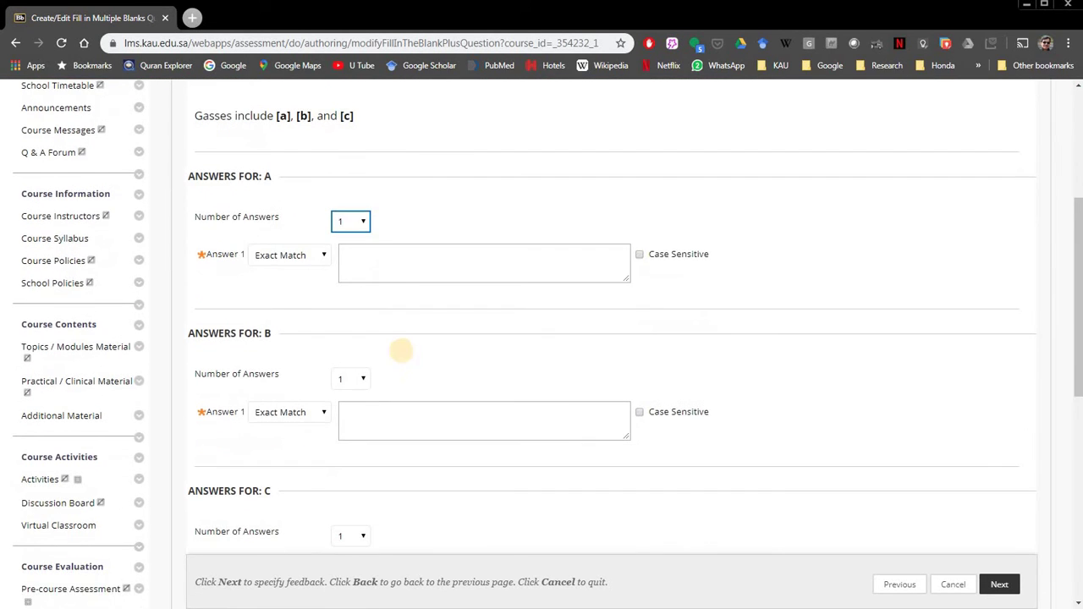
scroll(380, 338, up, 1)
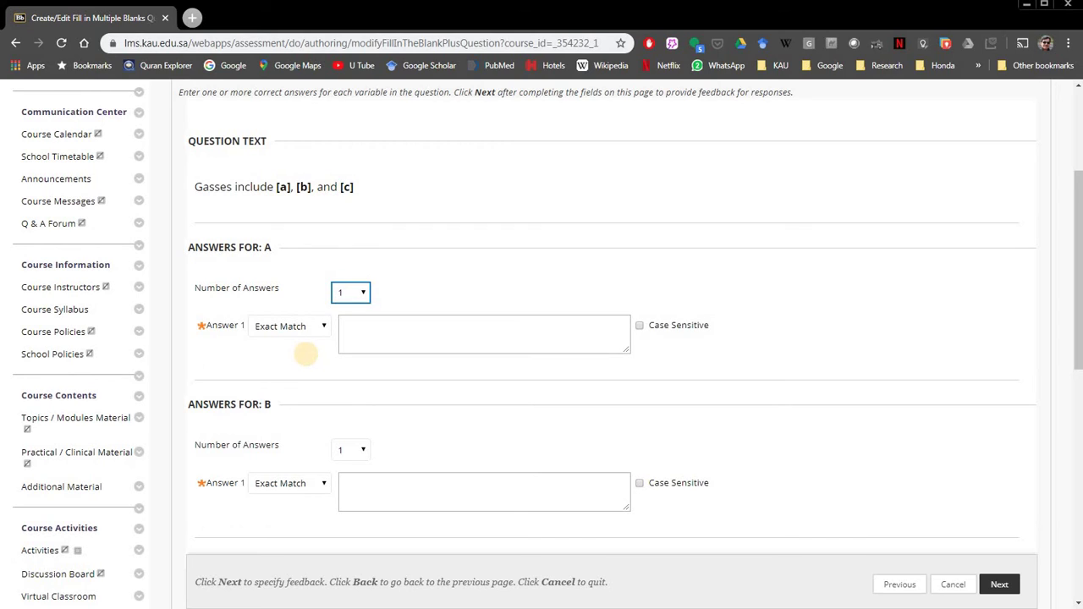
Enter Oxygen as the answer for blank A and set its evaluation method to Contains
click(391, 325)
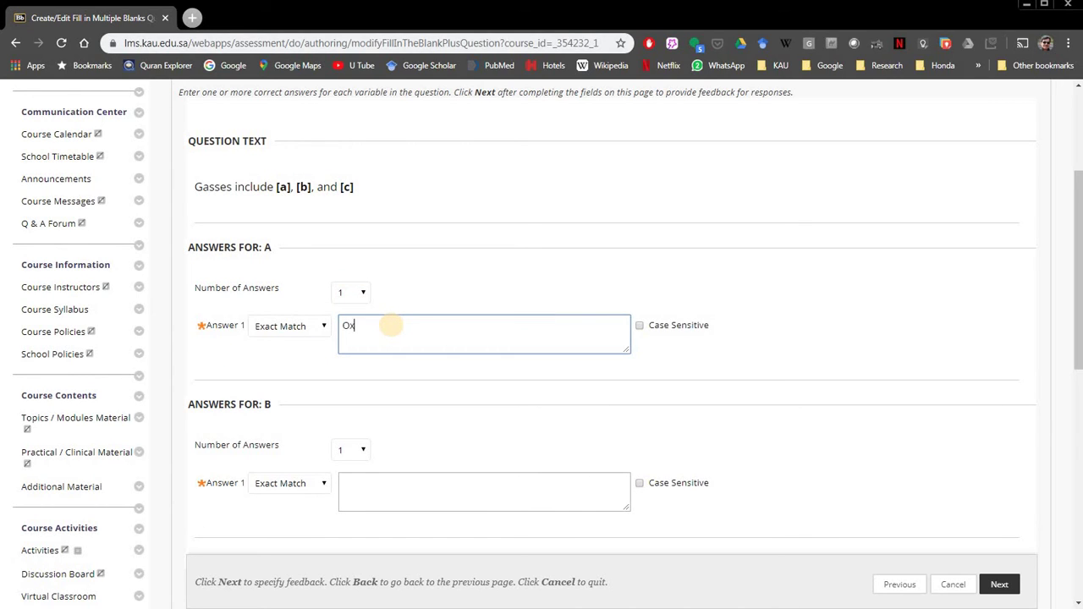
click(310, 326)
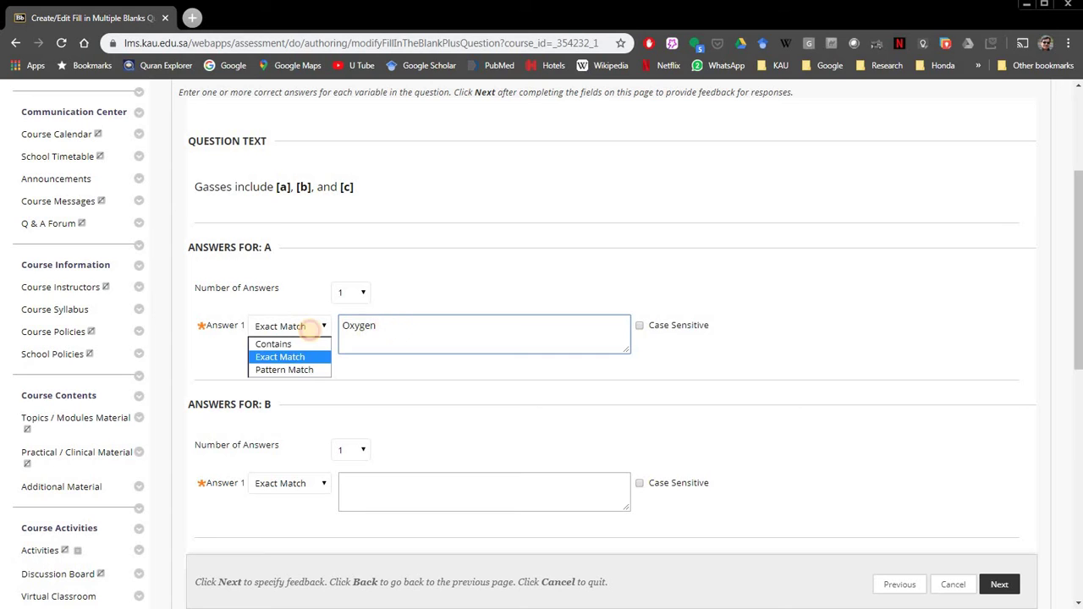
click(303, 343)
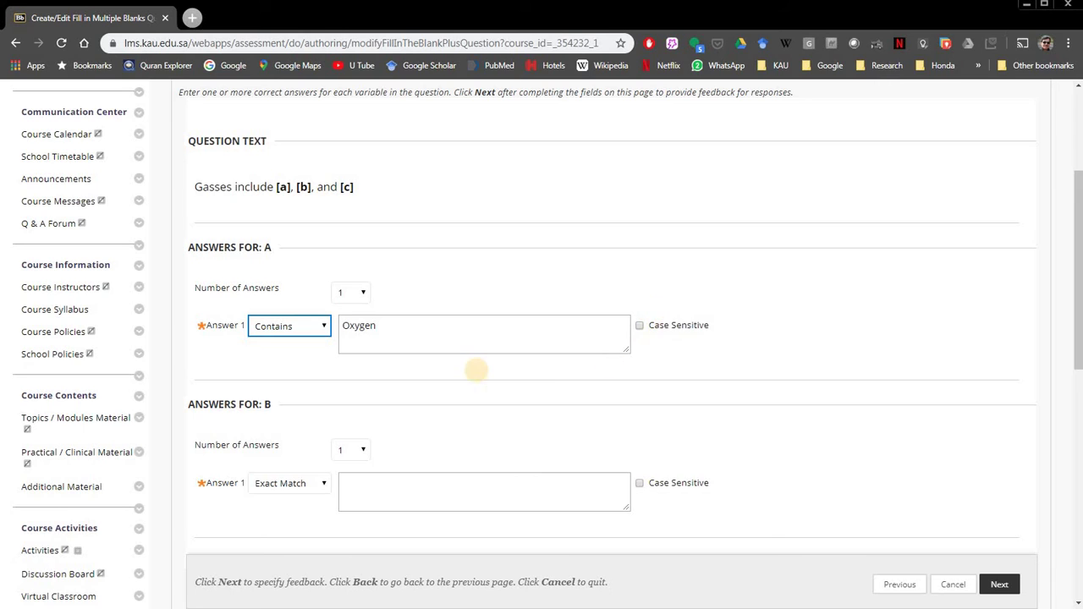
Enter Nitrogen as the answer for blank B and set its evaluation method to Contains
scroll(465, 365, down, 2)
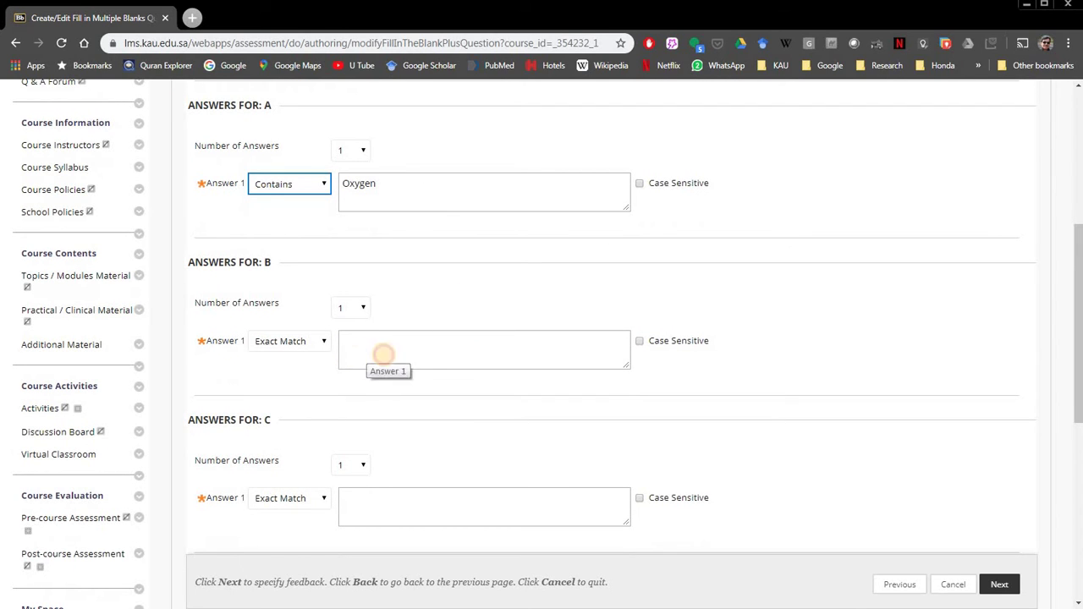
click(382, 355)
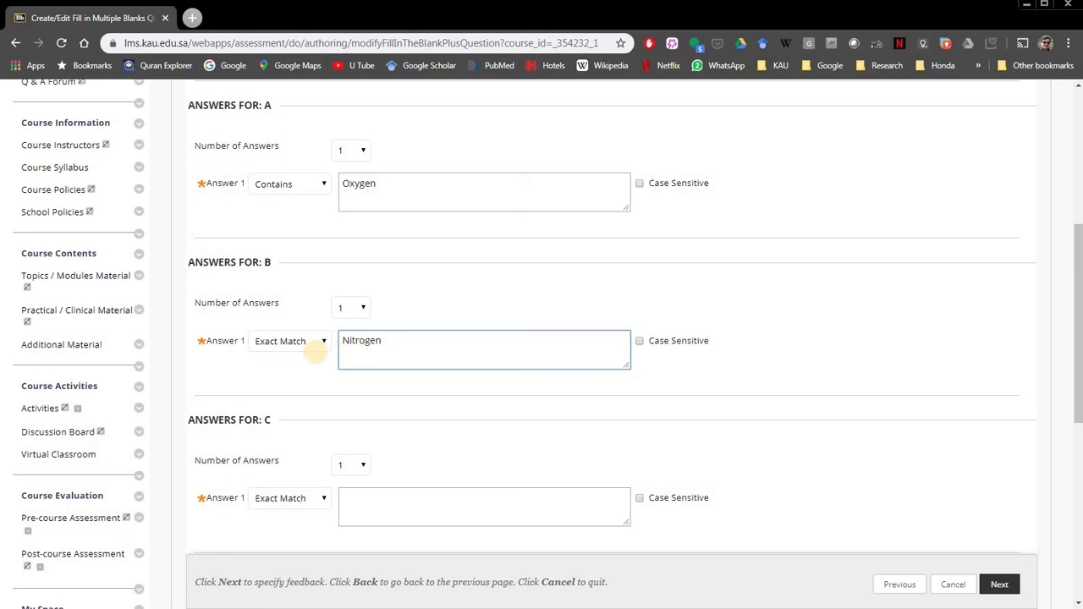
click(315, 347)
click(323, 356)
Enter Hydrogen as the answer for blank C and continue to the feedback page
scroll(466, 387, down, 3)
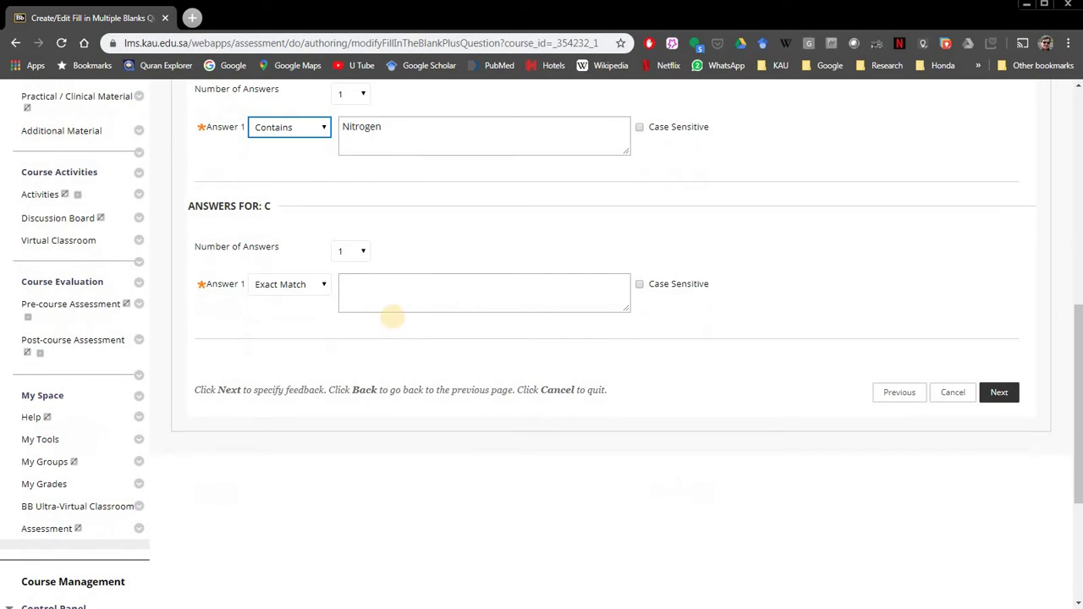
click(382, 290)
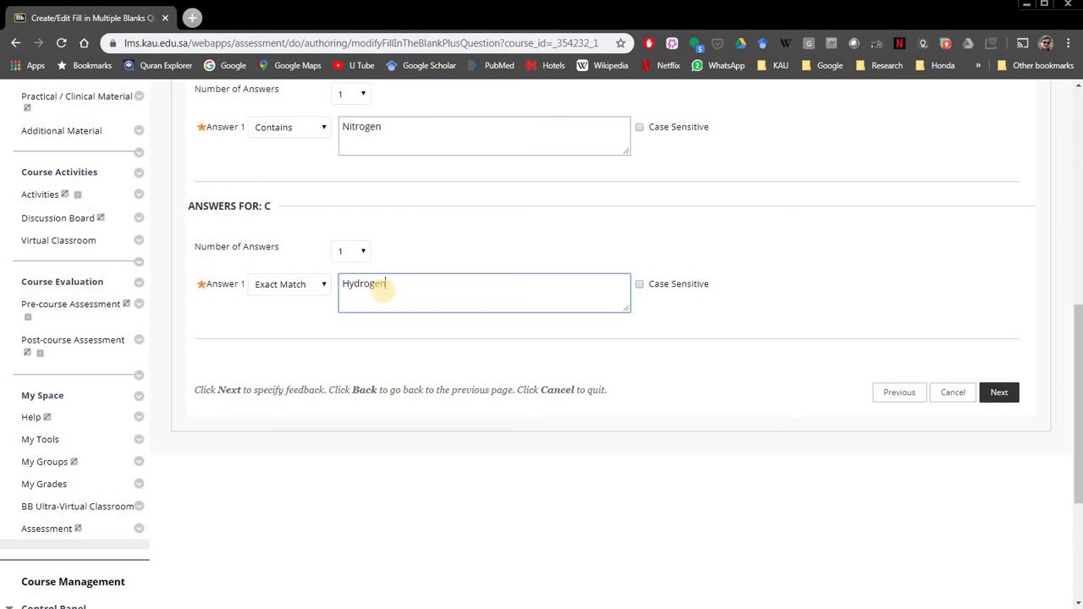
click(748, 361)
click(1007, 391)
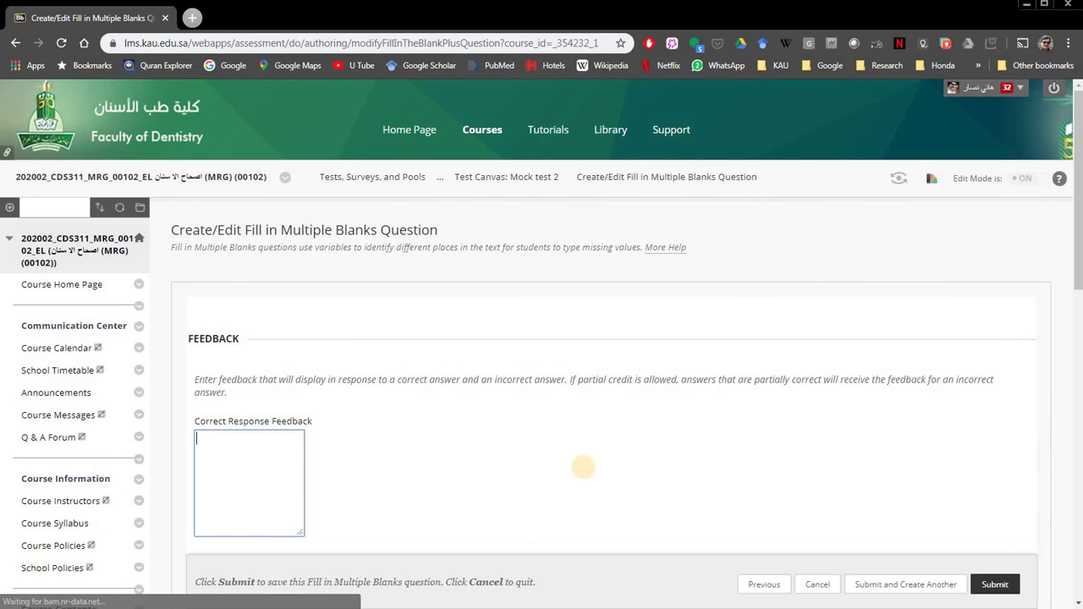
scroll(665, 483, down, 3)
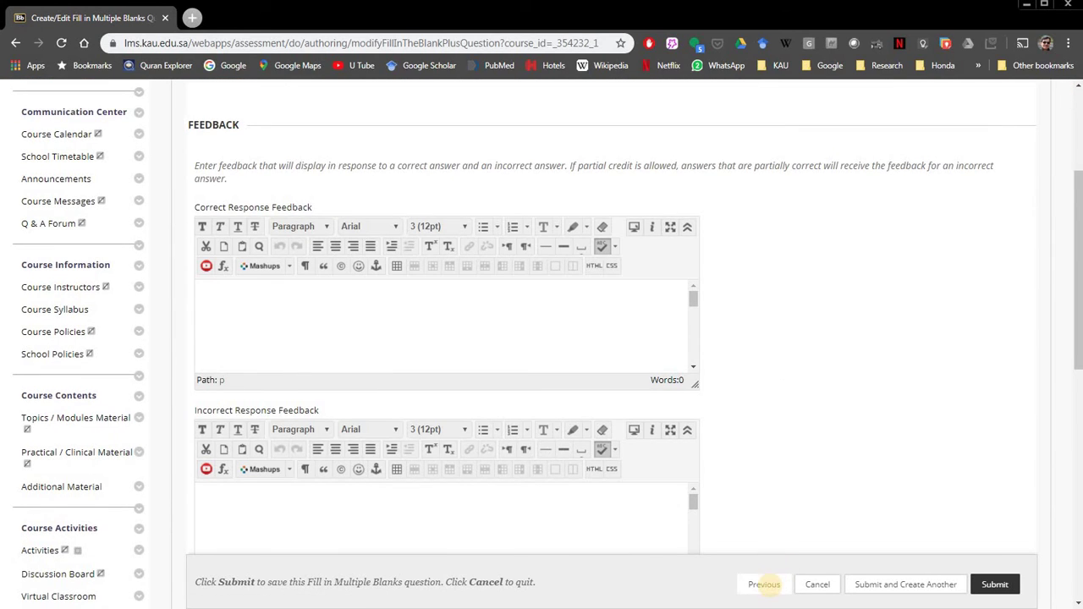
Return to the answer fields and set blank C's evaluation method to Contains
click(765, 584)
scroll(423, 388, down, 3)
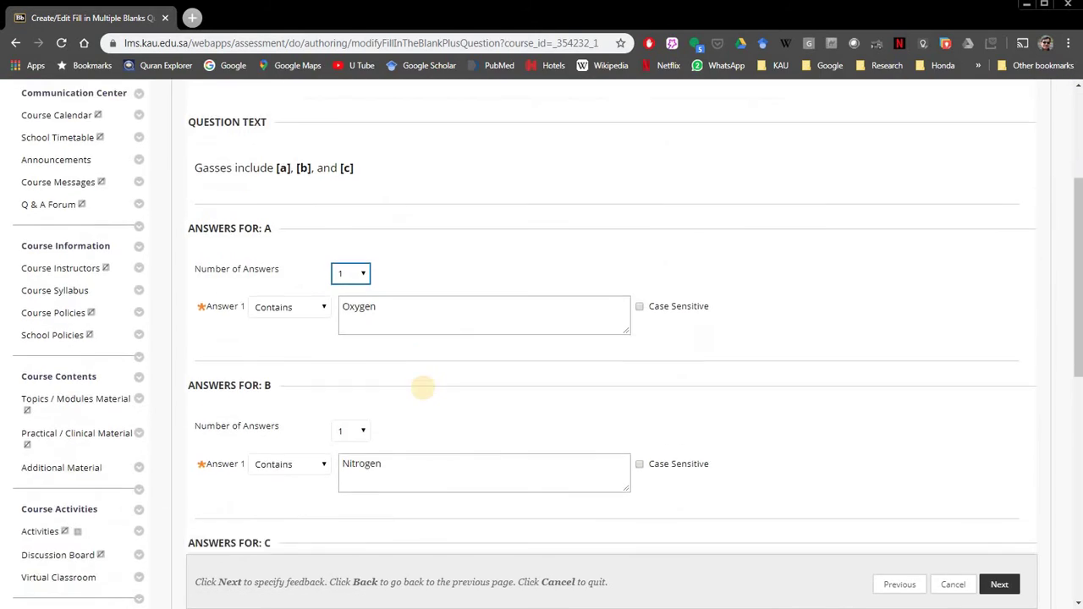
scroll(423, 387, down, 3)
click(312, 356)
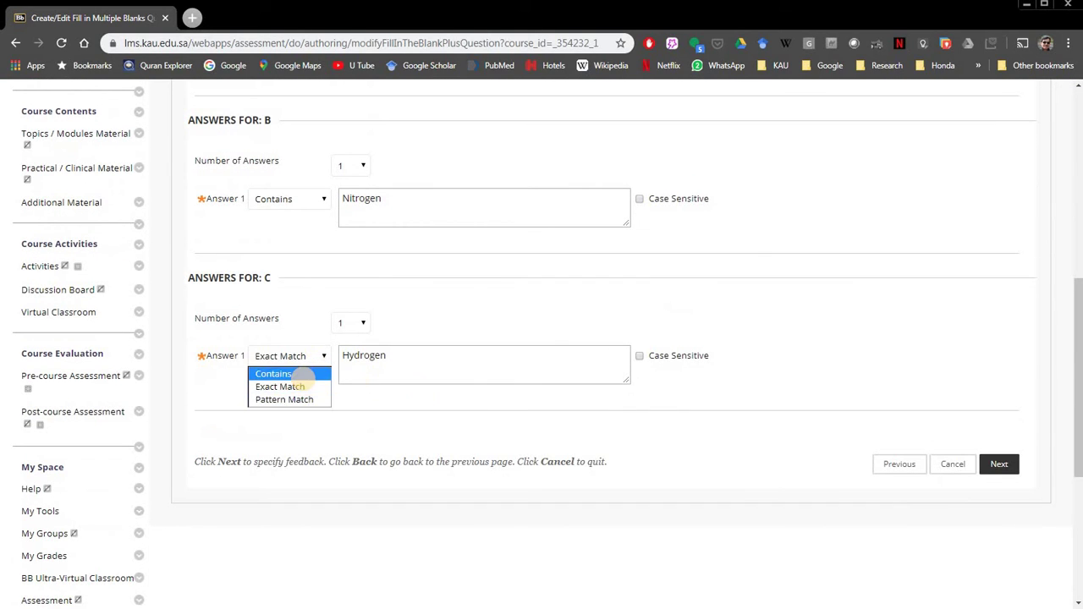
click(302, 374)
Continue to the feedback page and submit the Fill in Multiple Blanks question without any feedback text
click(999, 463)
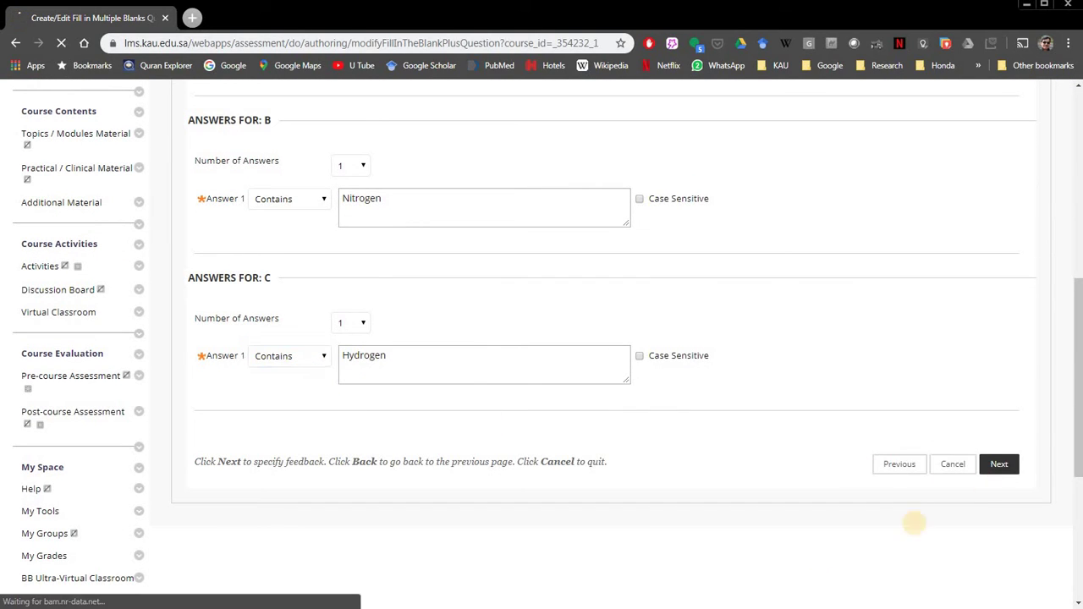
scroll(435, 467, down, 4)
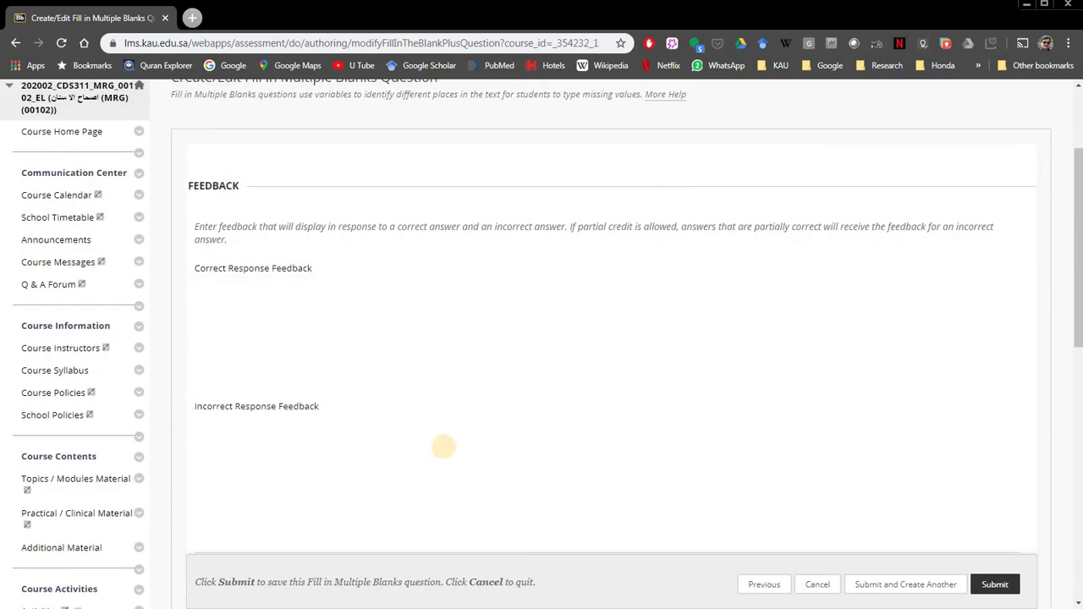
scroll(452, 435, down, 5)
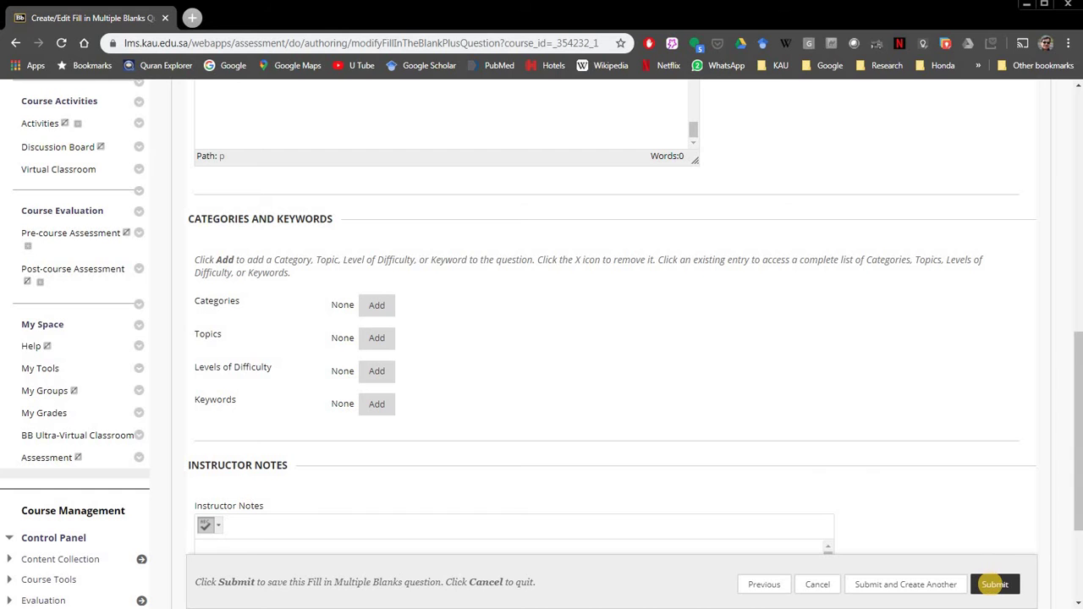
click(994, 584)
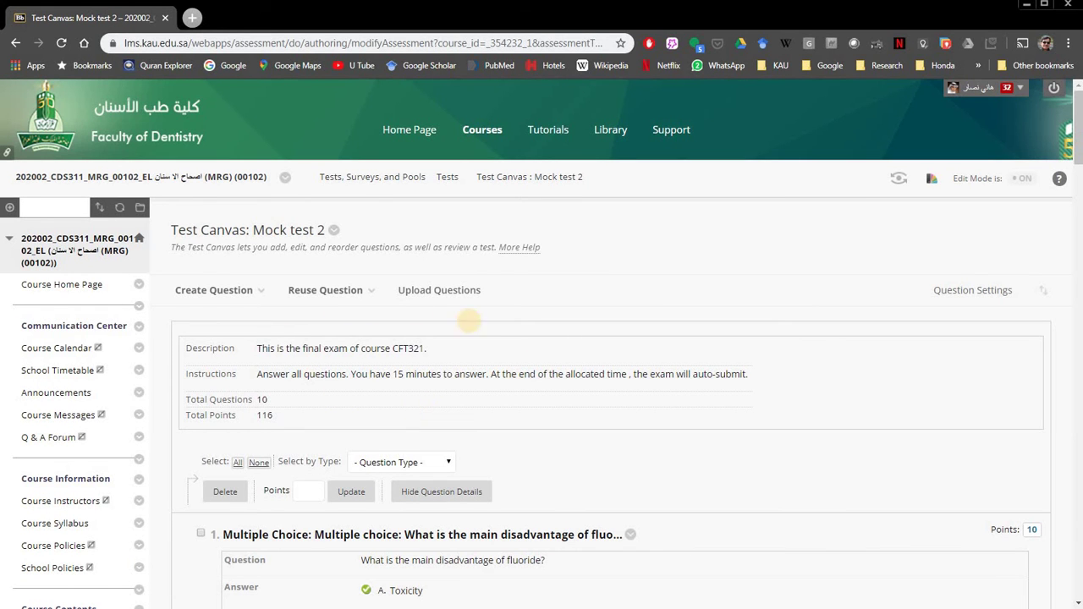
Check the new Fill in Multiple Blanks question at the end of the test canvas and finish editing the test
scroll(560, 360, down, 20)
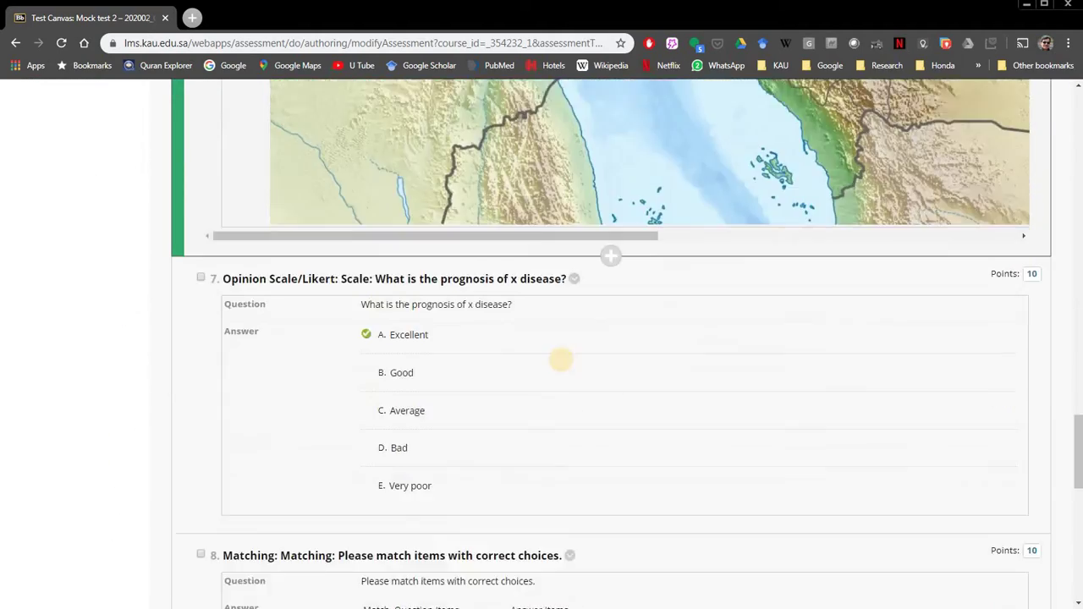
scroll(561, 359, down, 4)
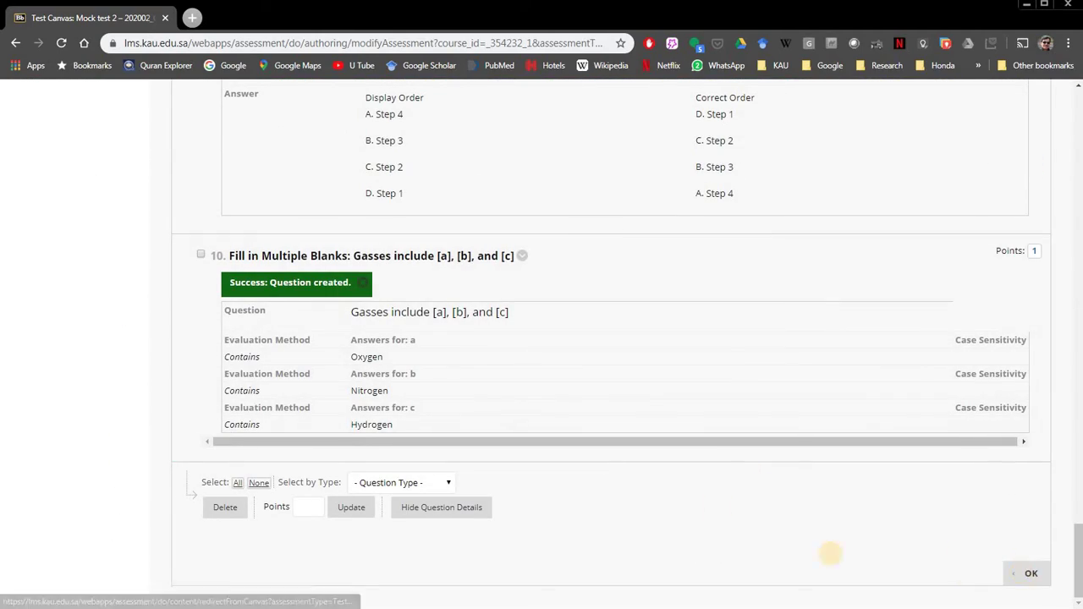
click(1028, 573)
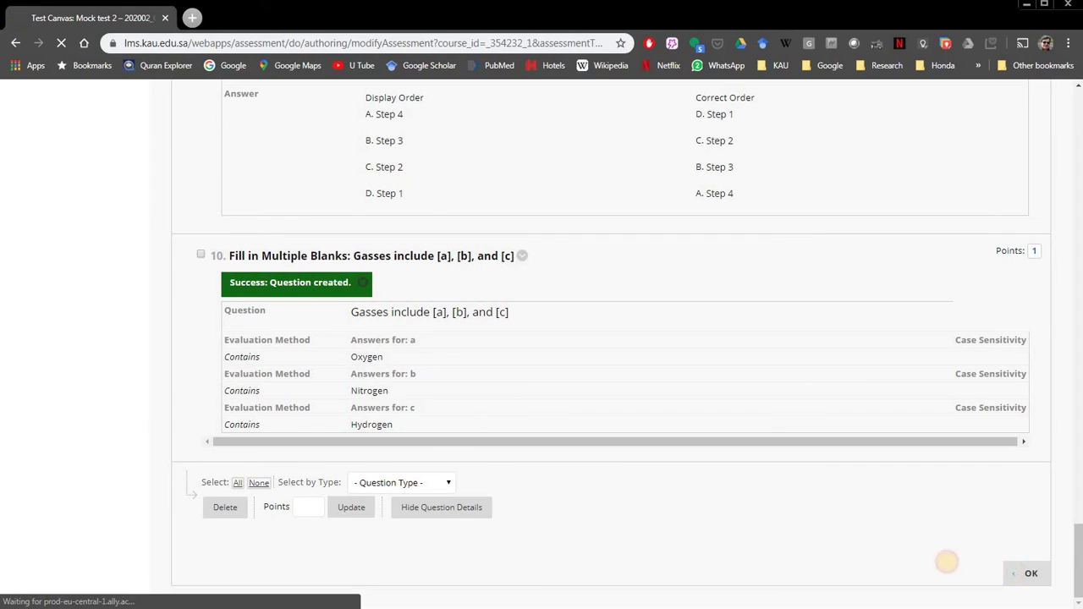
Open the Mock test 2 preview and fill question 10's three blanks with Nitrogen, Hydrogen and Oxygen, in that order
click(334, 362)
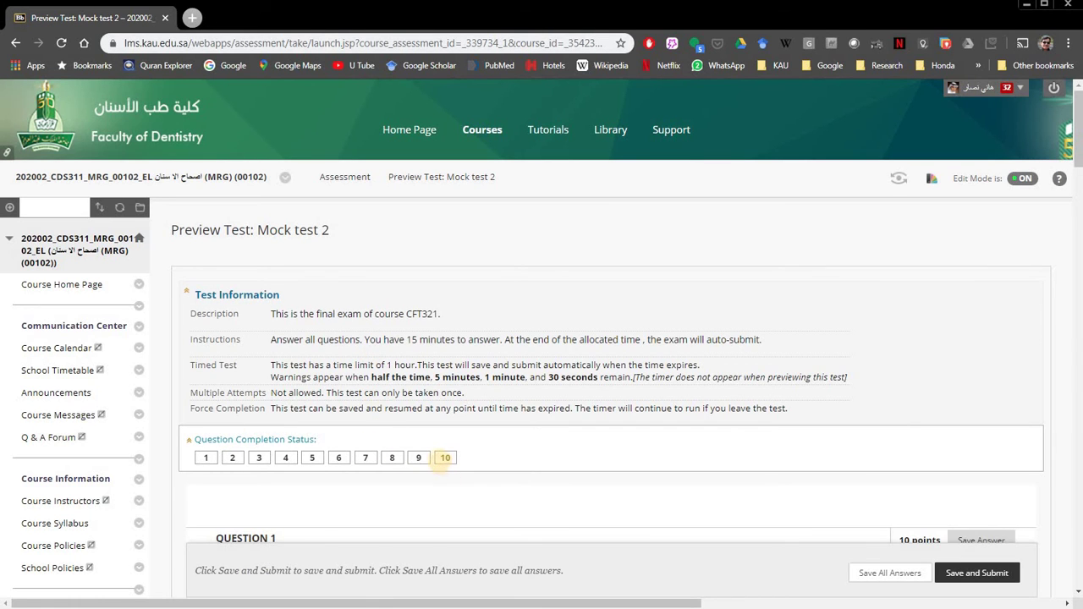
click(445, 458)
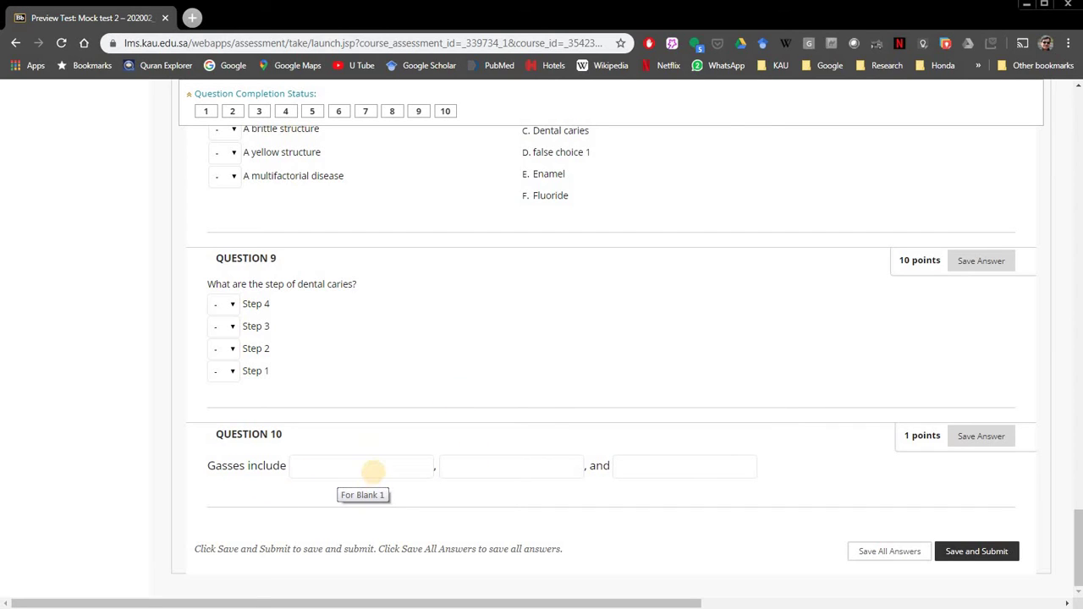
click(362, 468)
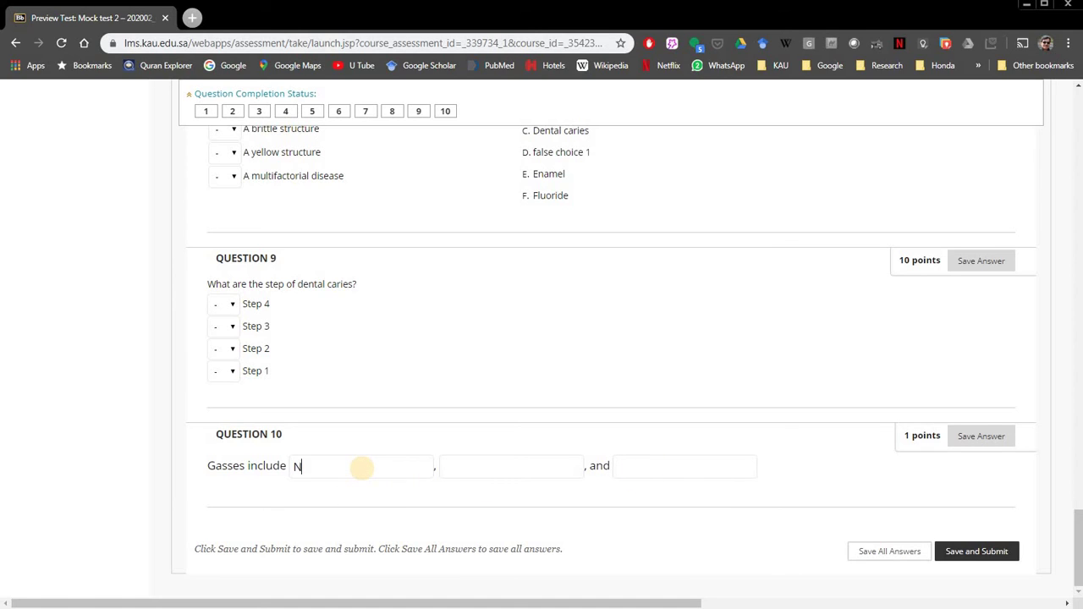
text(Nitrogen)
click(500, 469)
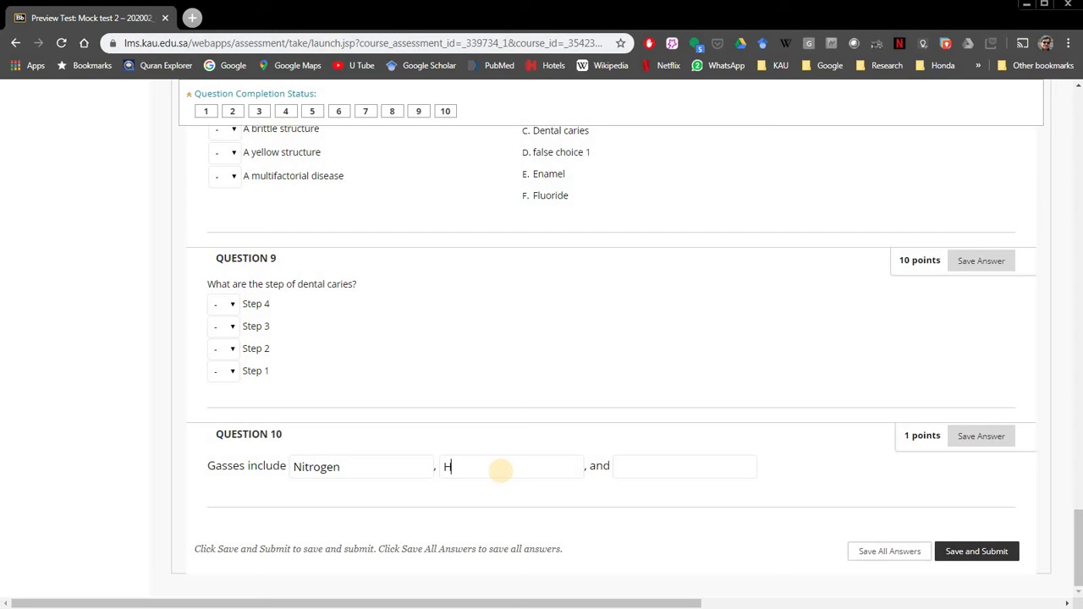
text(Hydrogen)
key(Tab)
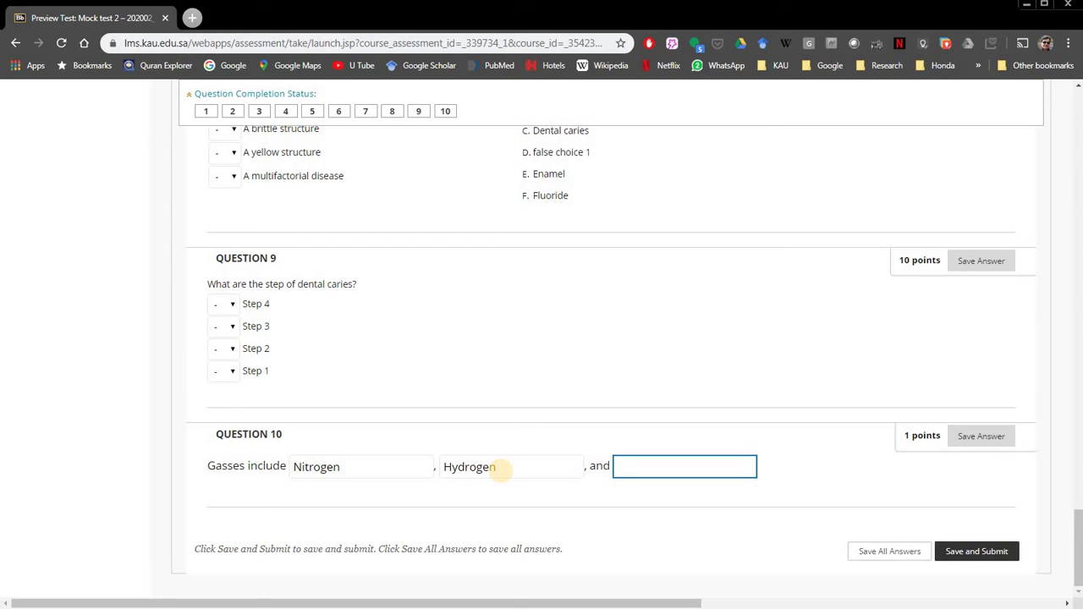
text(Oxygen)
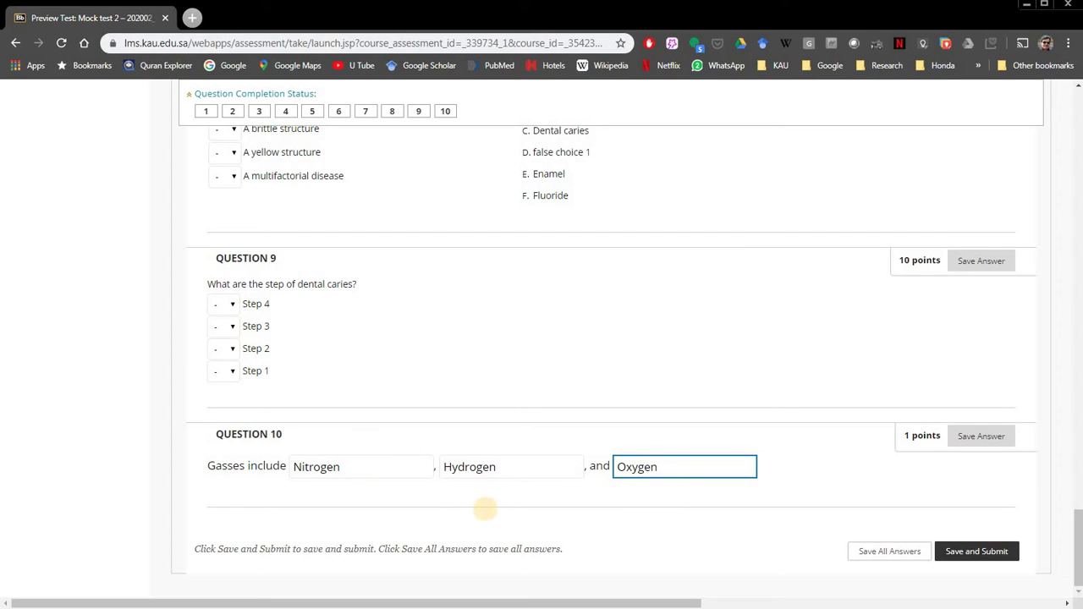
Save and submit the preview attempt despite the unanswered questions and open its results for review
click(949, 551)
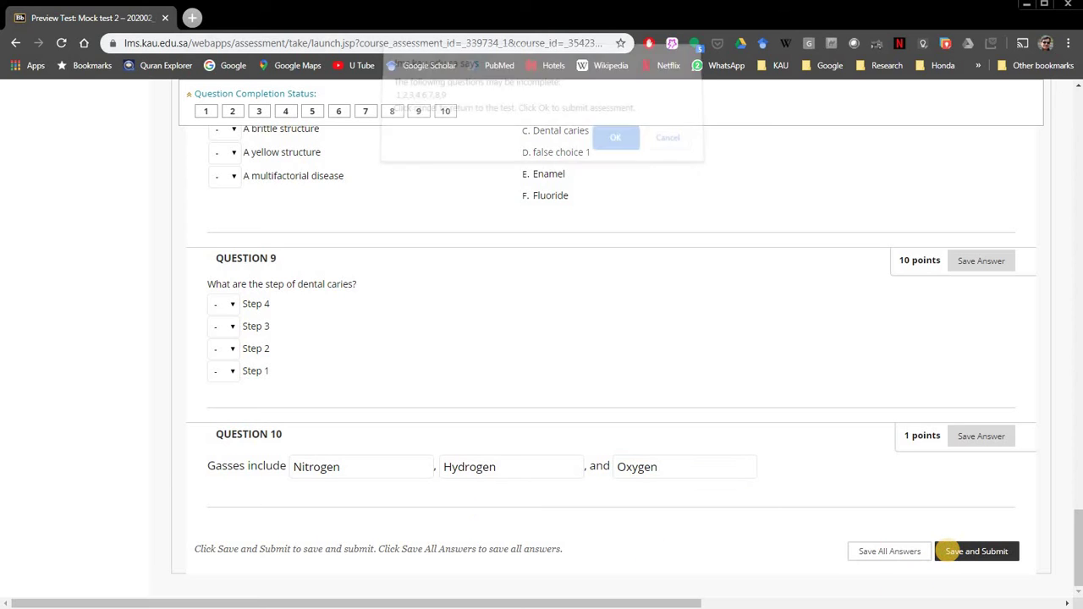
click(614, 146)
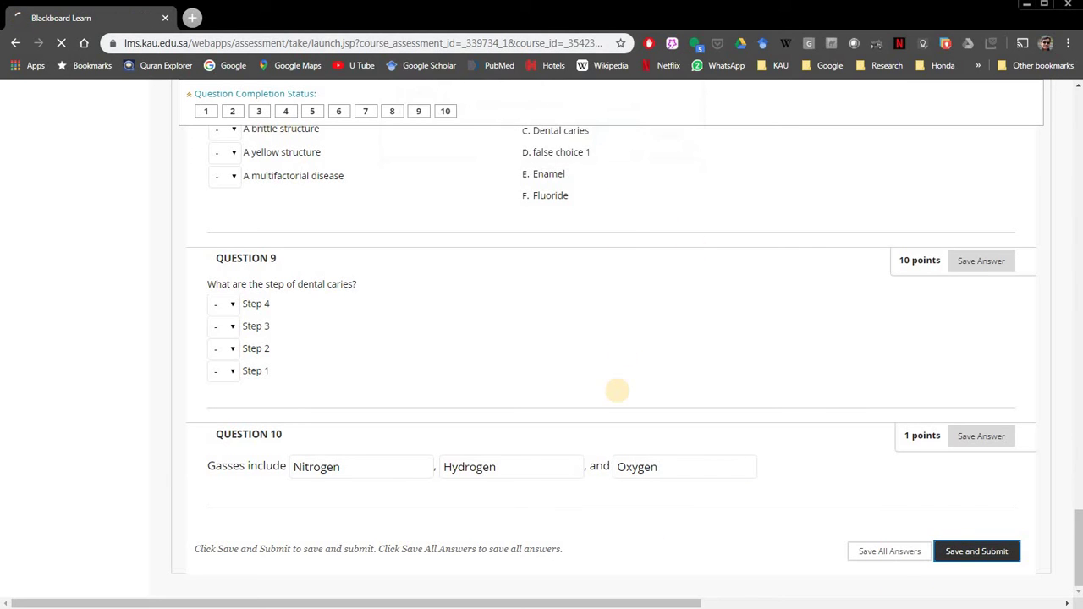
scroll(616, 389, down, 4)
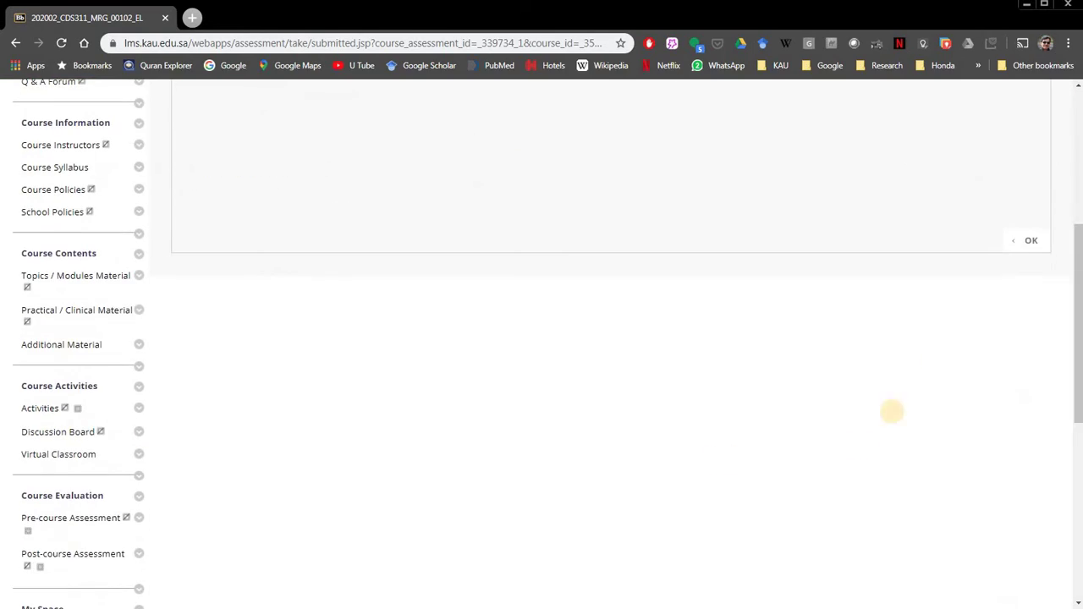
scroll(508, 361, up, 4)
click(1026, 521)
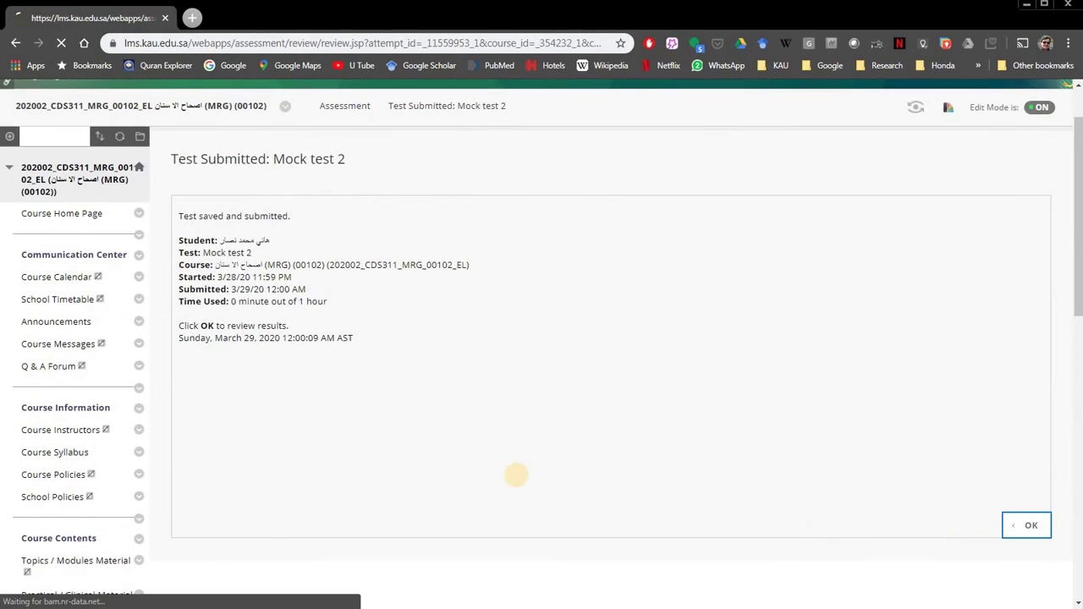
Compare the specified and correct answers for each blank of question 10, and close the submission review
scroll(497, 471, down, 20)
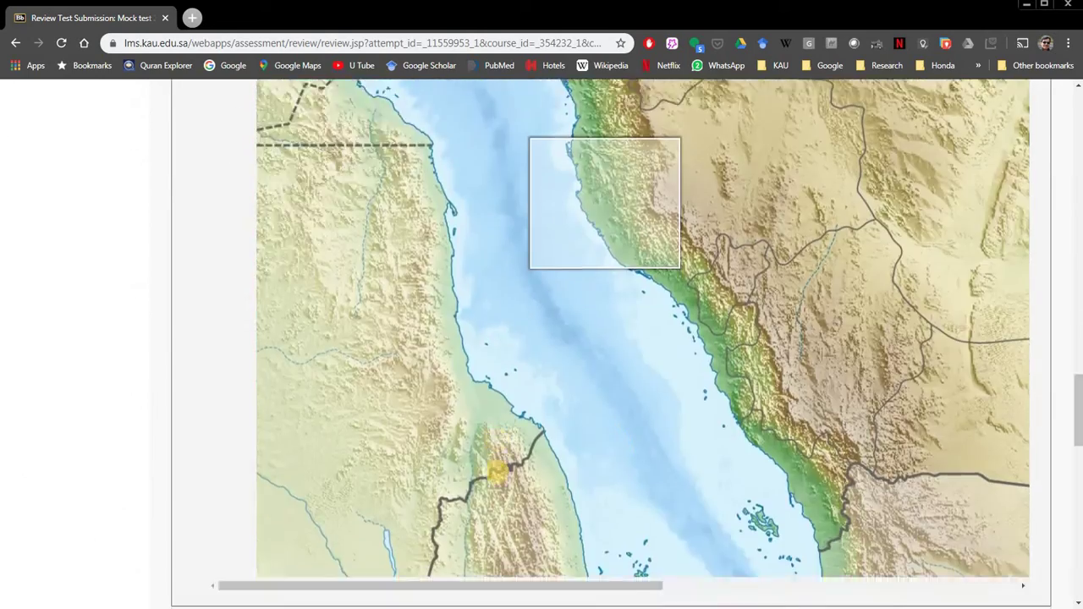
scroll(496, 471, down, 4)
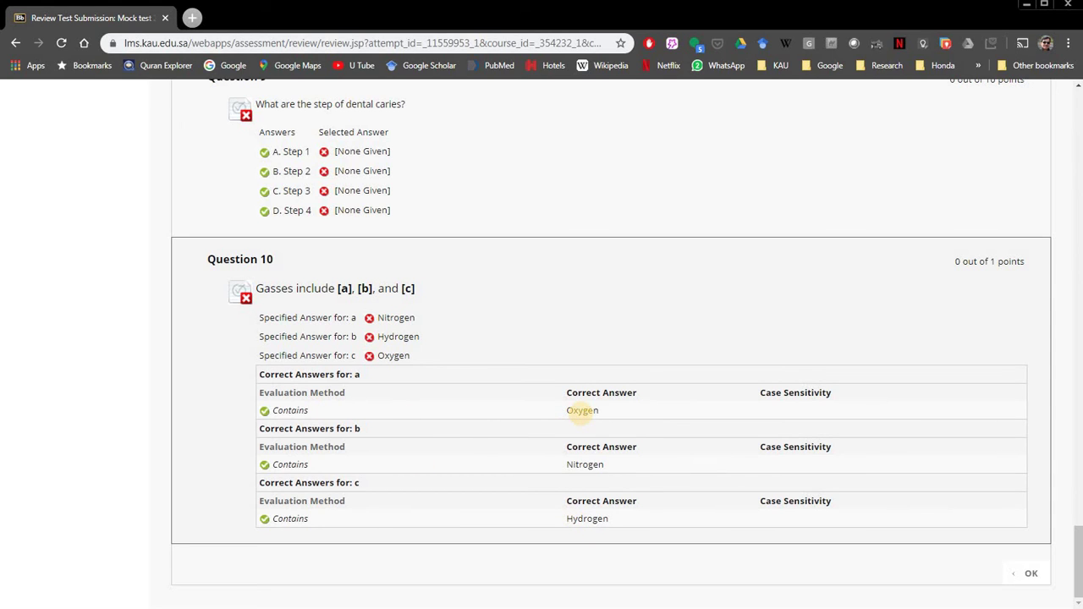
double_click(582, 411)
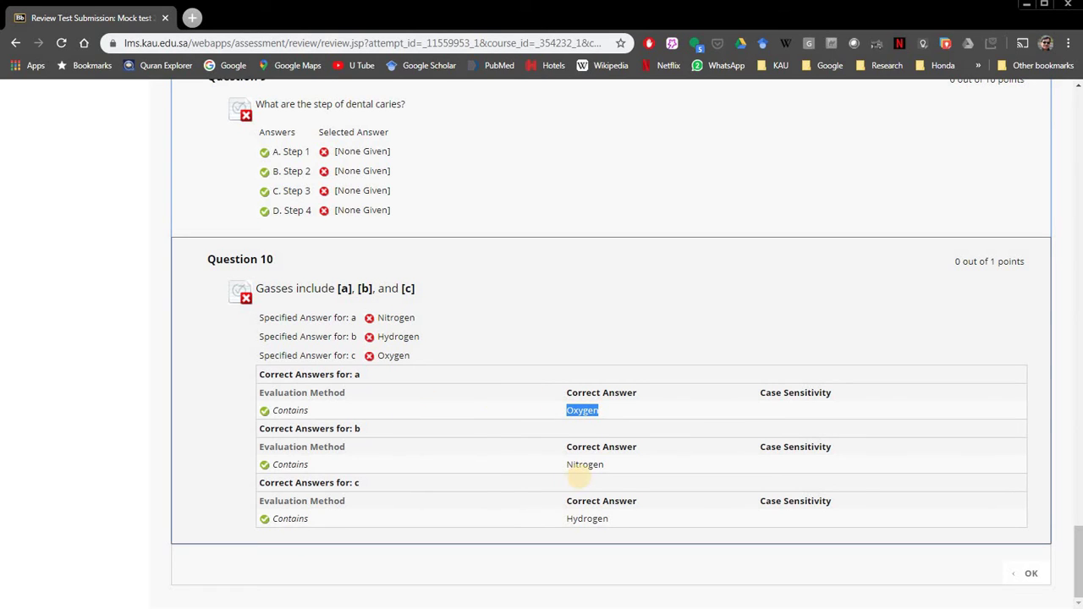
double_click(584, 464)
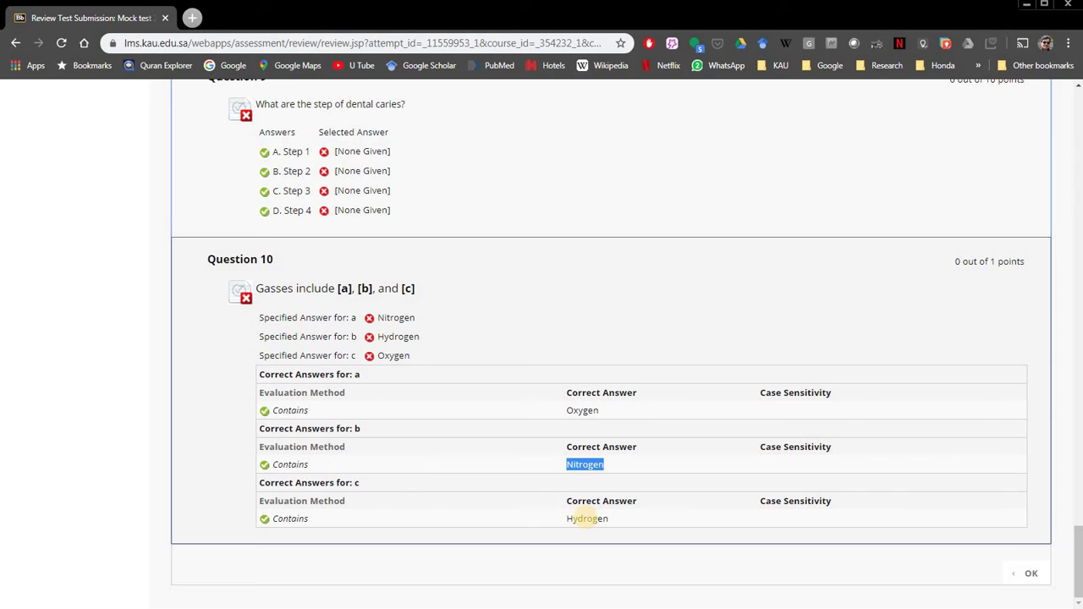
double_click(588, 519)
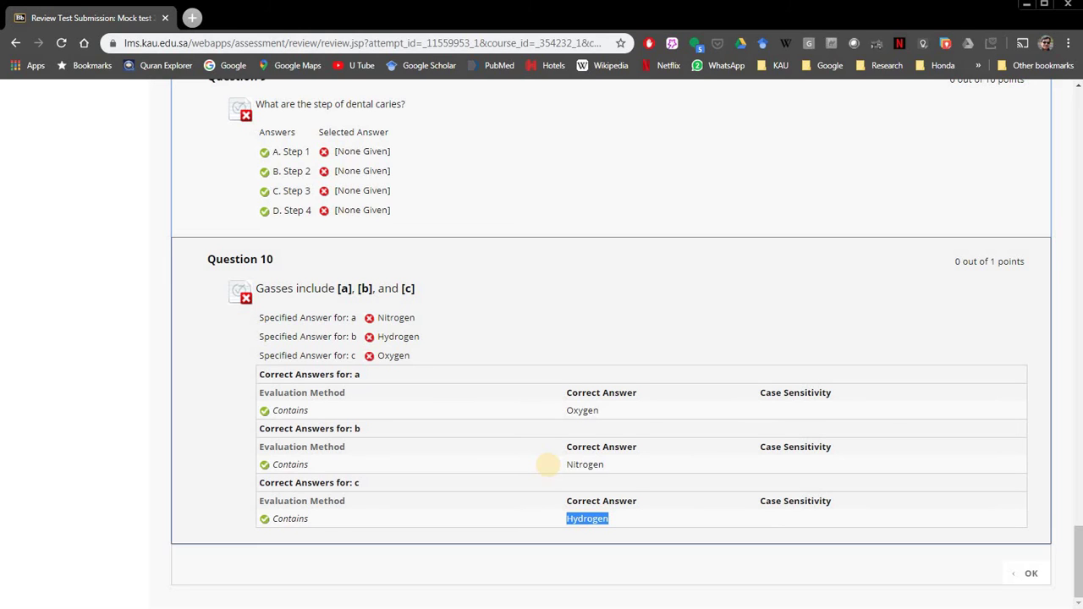
double_click(575, 410)
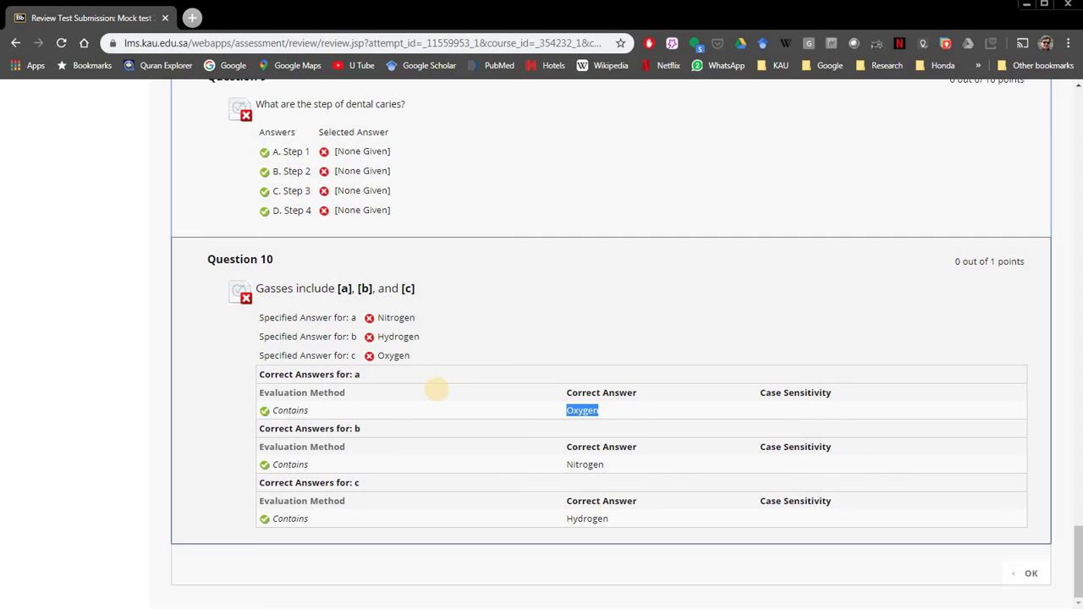
click(1029, 574)
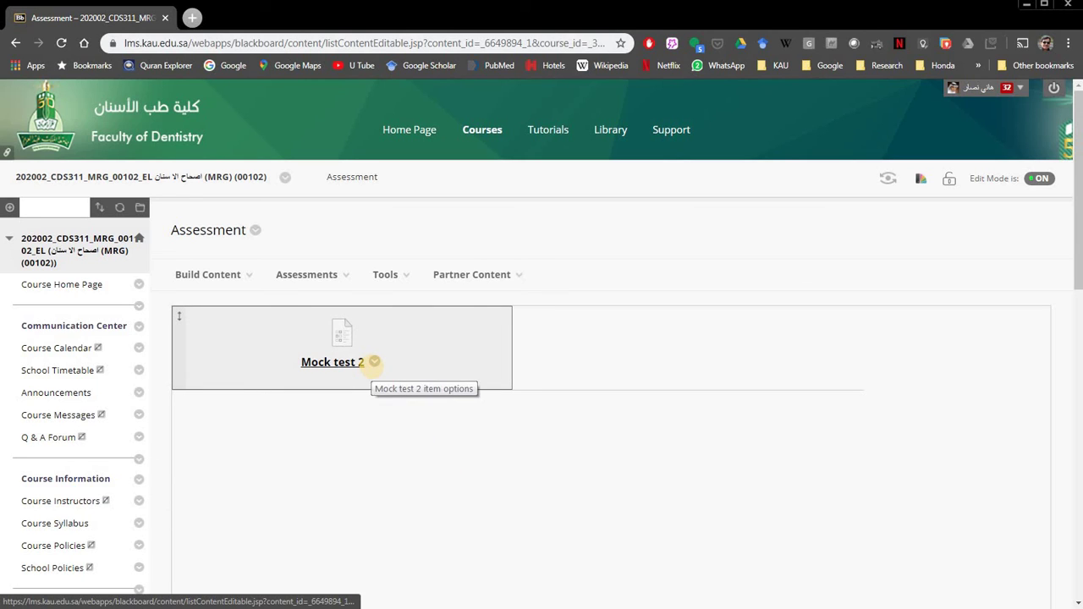
Open Mock test 2 for editing and check how the map image displays in Hot Spot question 6
click(374, 362)
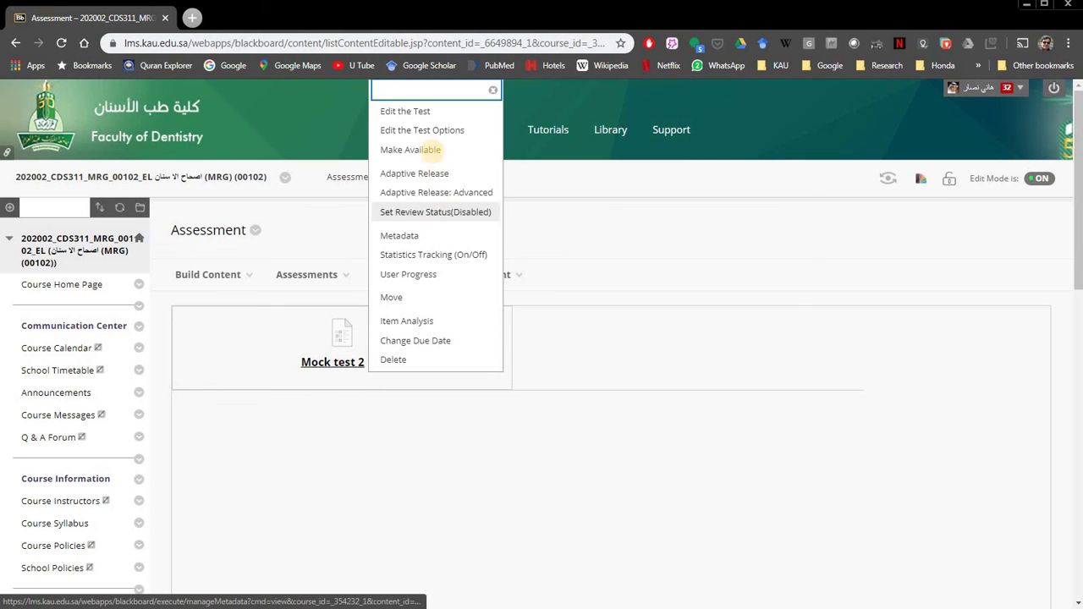
click(424, 117)
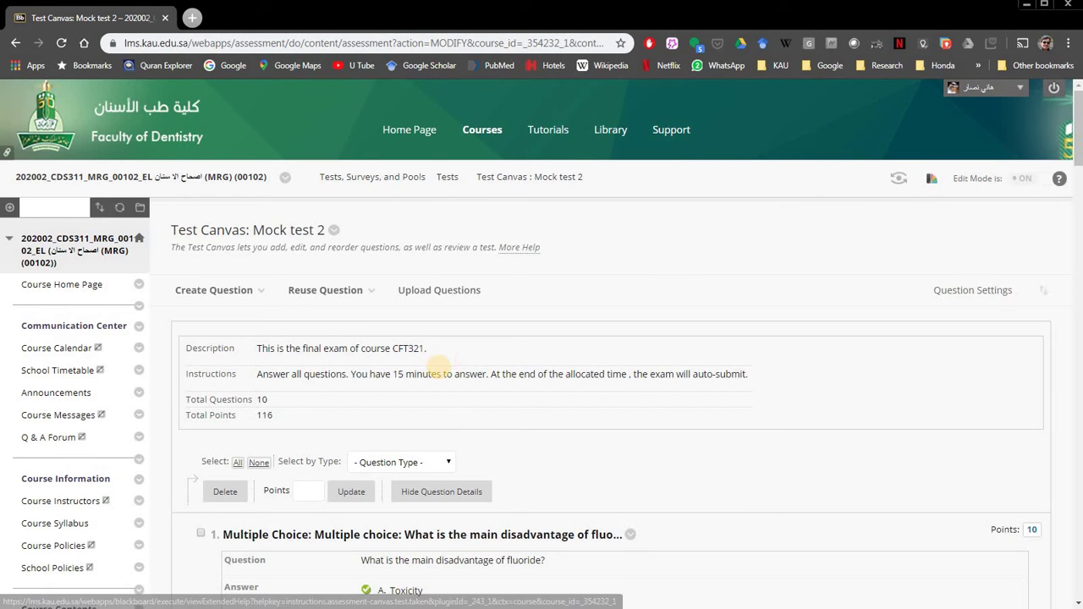
scroll(442, 365, down, 3)
scroll(441, 365, down, 15)
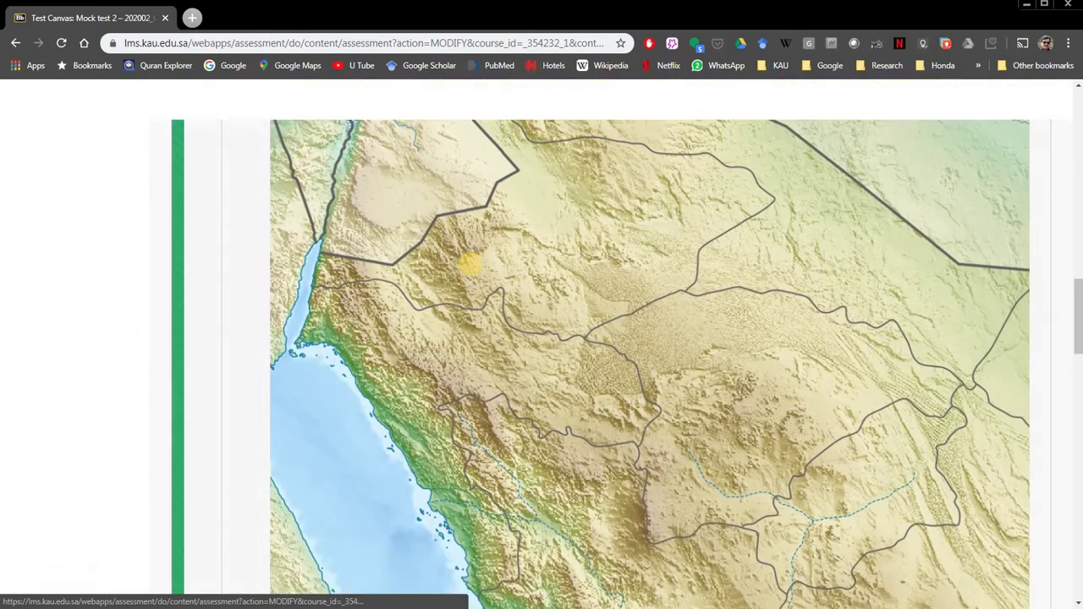
scroll(582, 366, up, 3)
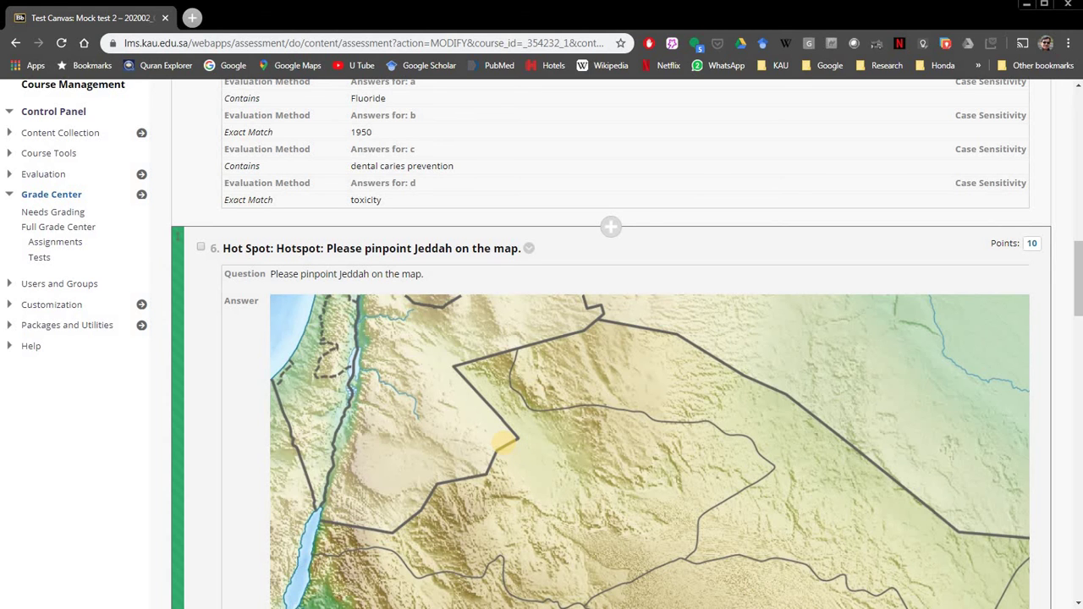
scroll(503, 442, down, 15)
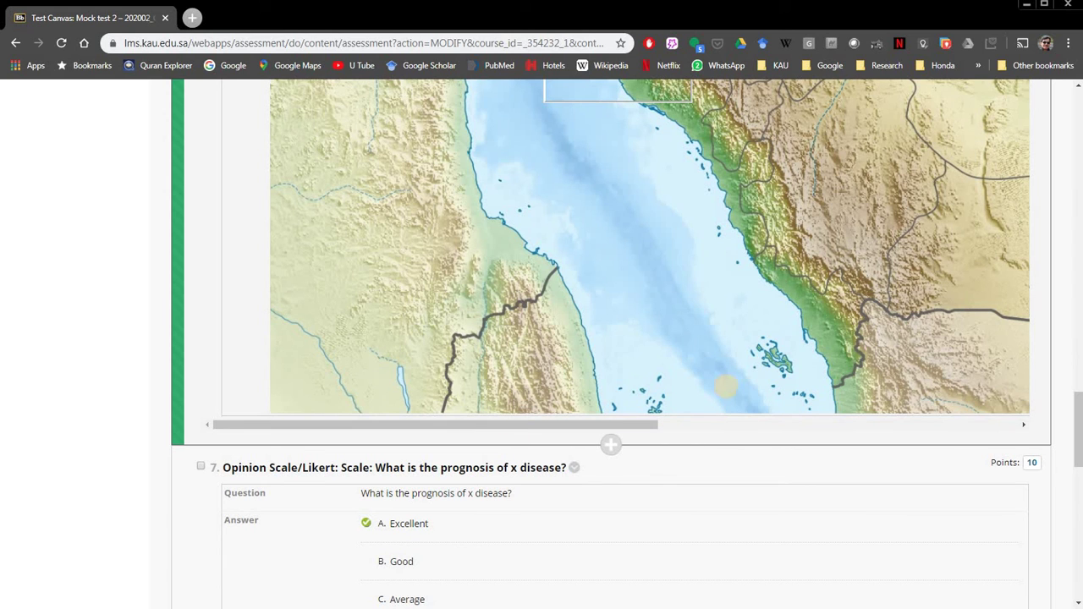
scroll(718, 386, up, 5)
Open Hot Spot question 6 for editing and review its question text and image upload settings
click(474, 152)
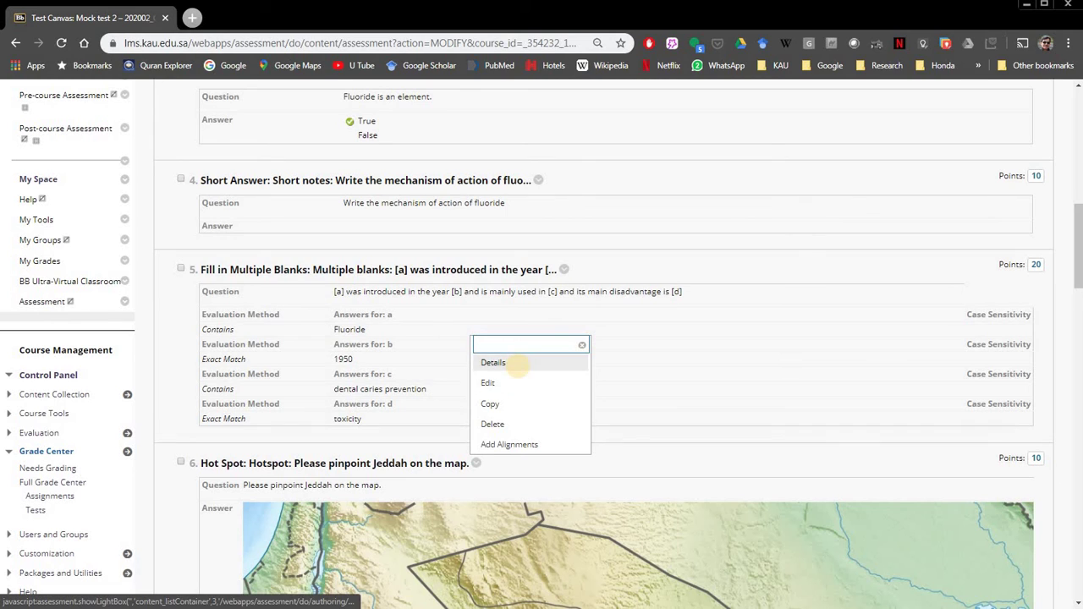
click(512, 382)
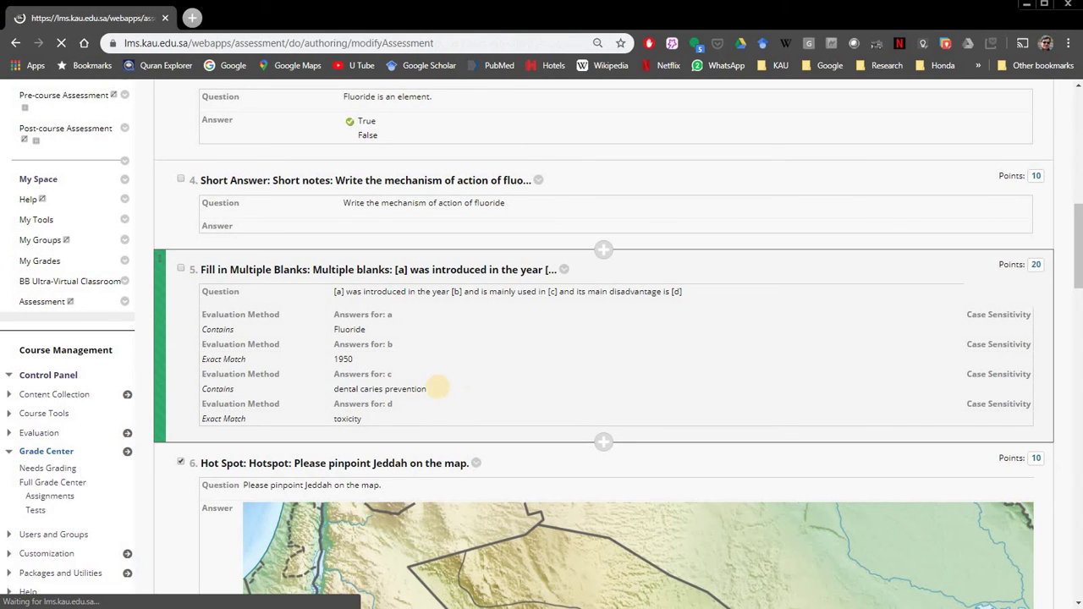
scroll(428, 423, down, 5)
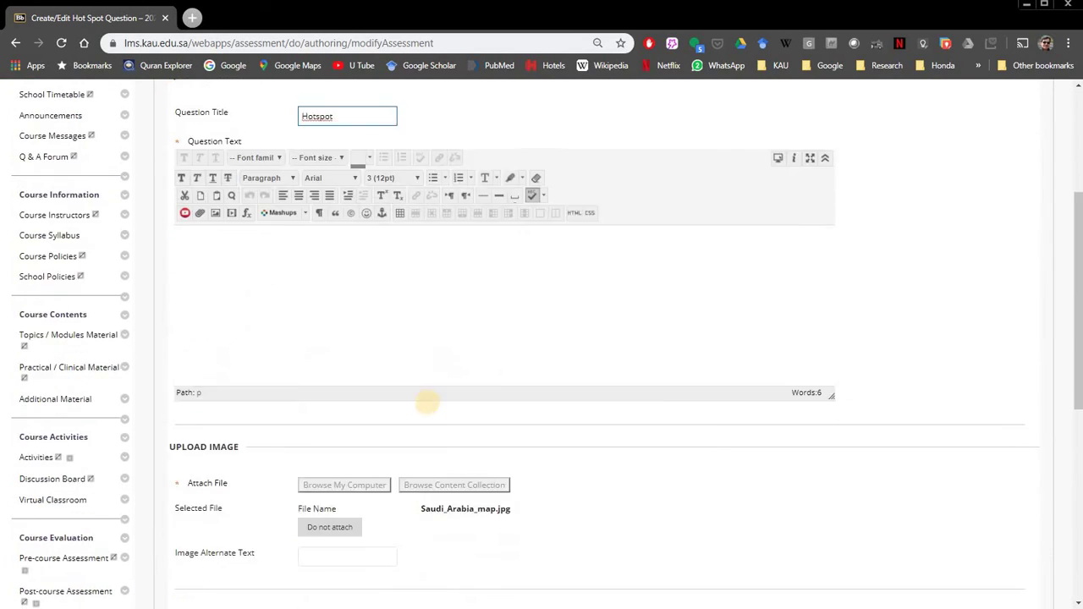
scroll(427, 403, down, 3)
scroll(423, 399, up, 1)
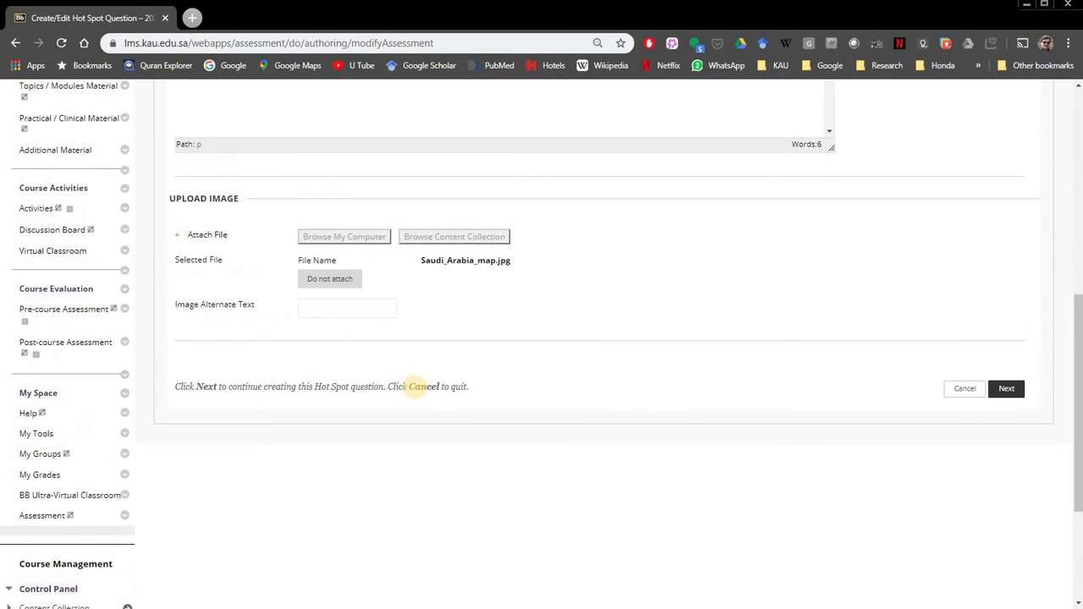
scroll(416, 385, up, 1)
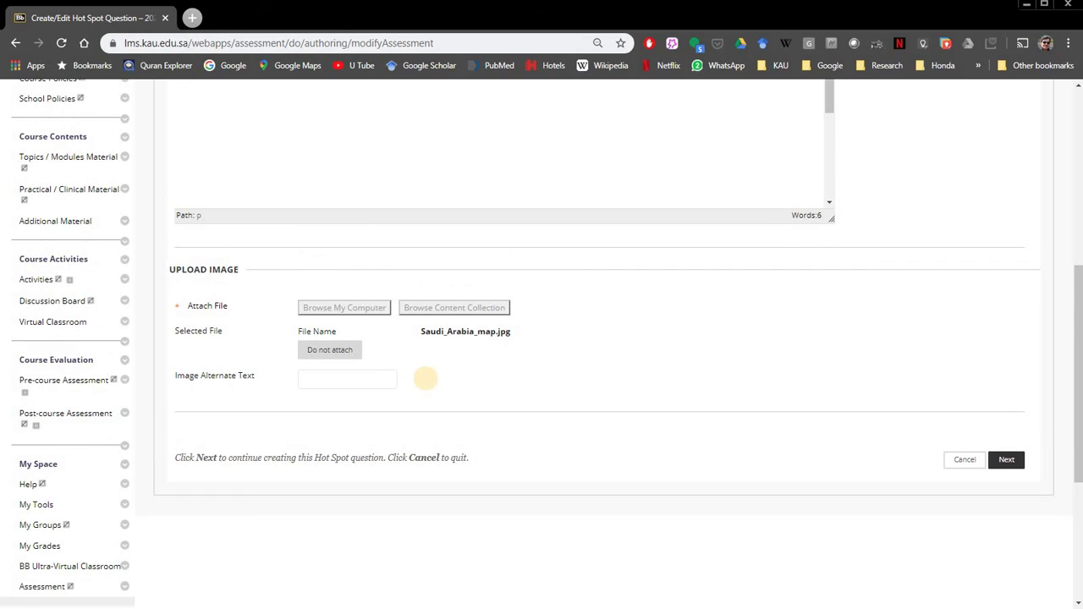
scroll(425, 378, up, 4)
scroll(421, 457, down, 3)
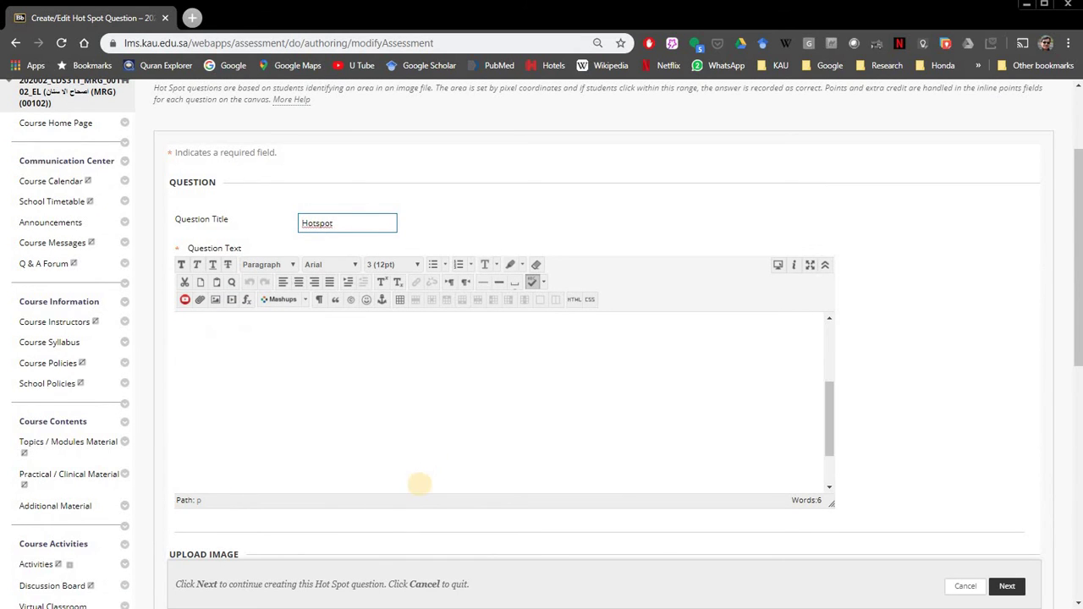
scroll(418, 472, down, 4)
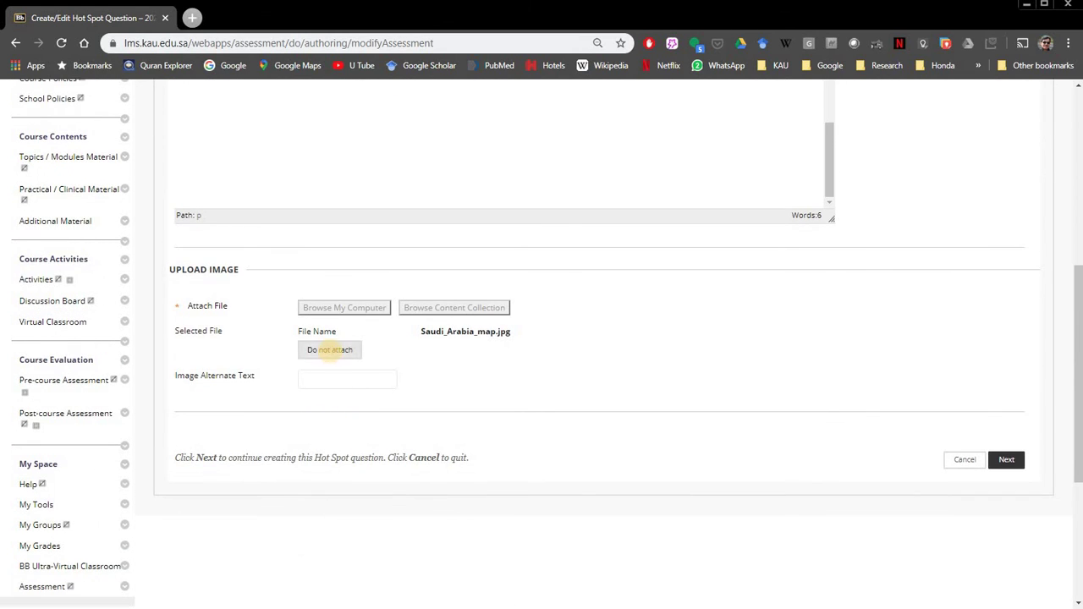
Detach Saudi_Arabia_map.jpg from the Hot Spot question and try to continue without an image
click(329, 347)
click(1006, 418)
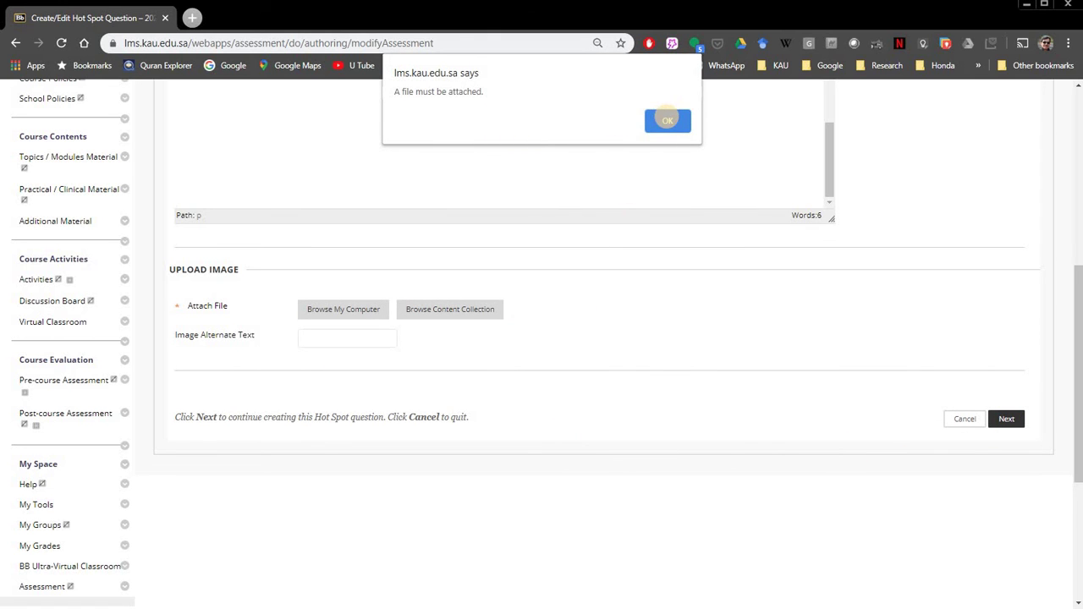
click(666, 120)
scroll(606, 405, up, 3)
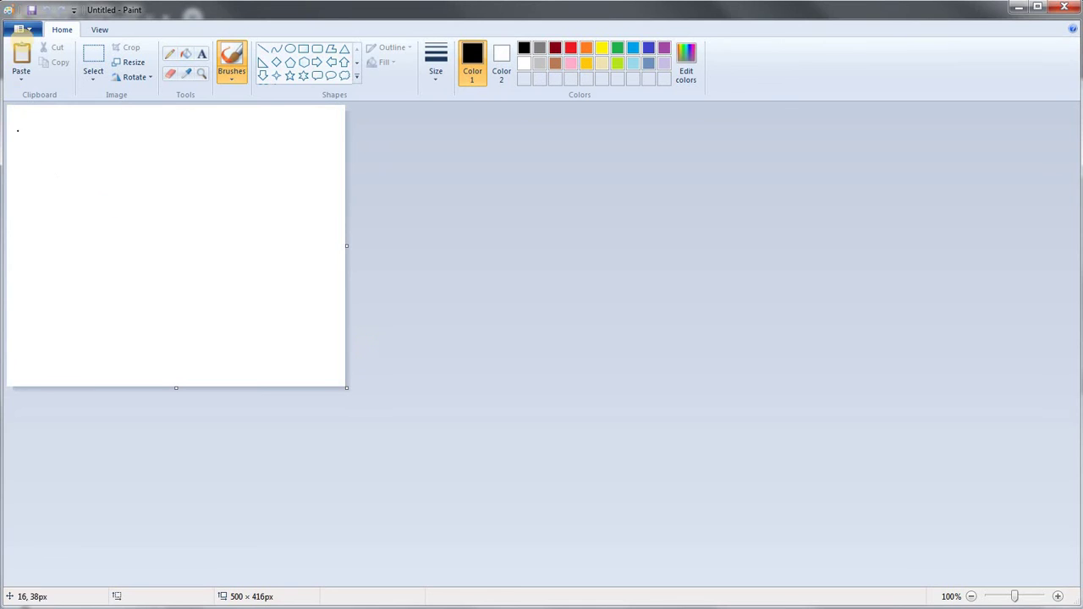
Switch to Paint and open Saudi_Arabia_map.jpg from the BlackBoard tutorials folder
click(22, 29)
click(45, 83)
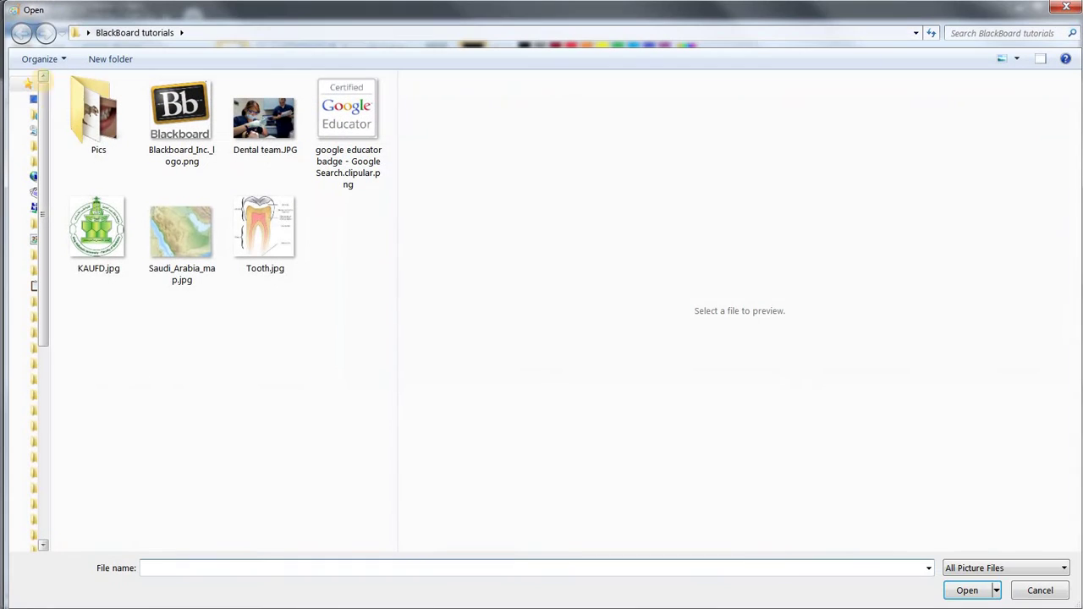
double_click(180, 233)
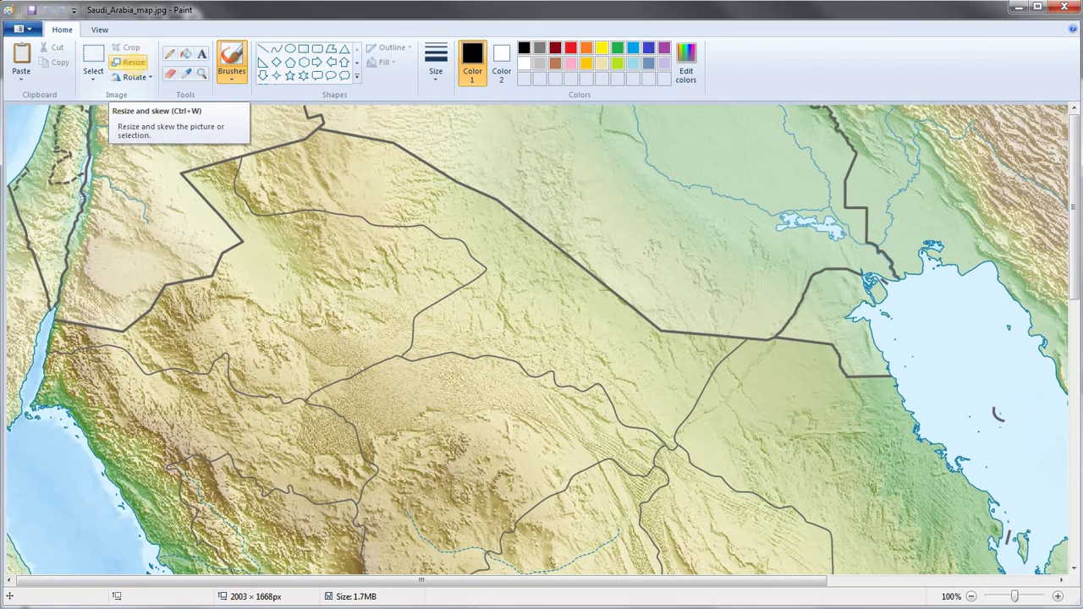
Resize the map image by pixels to a horizontal size of 450, keeping the aspect ratio
click(131, 63)
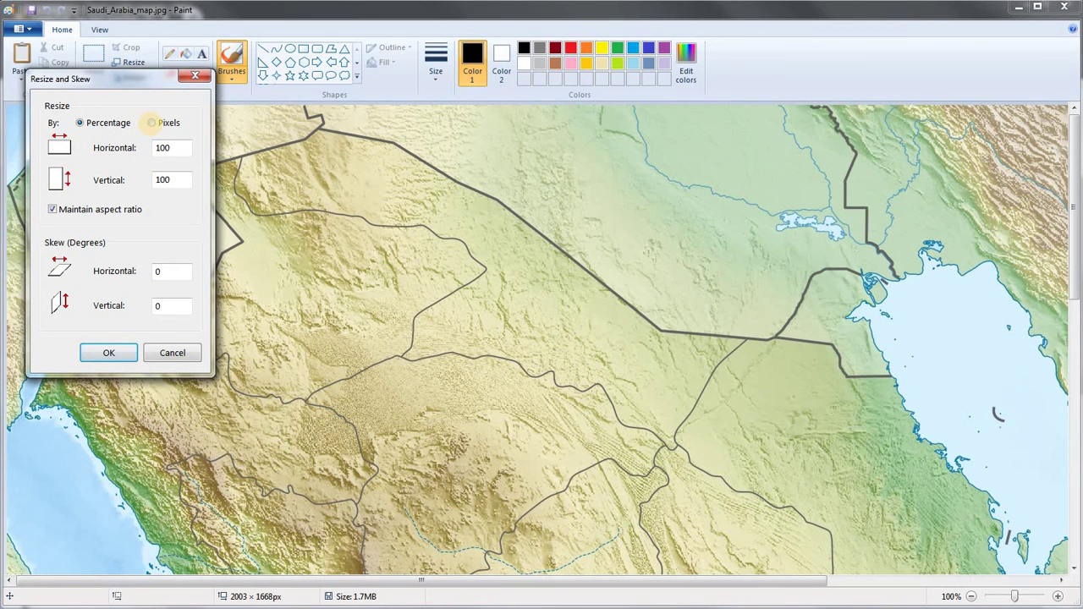
click(152, 123)
double_click(165, 148)
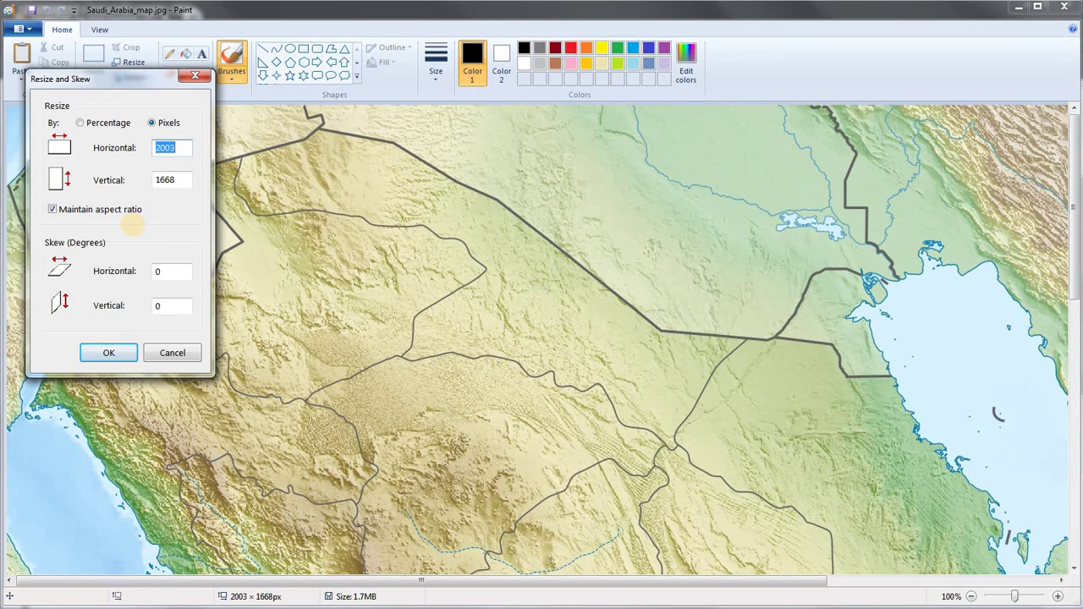
text(450)
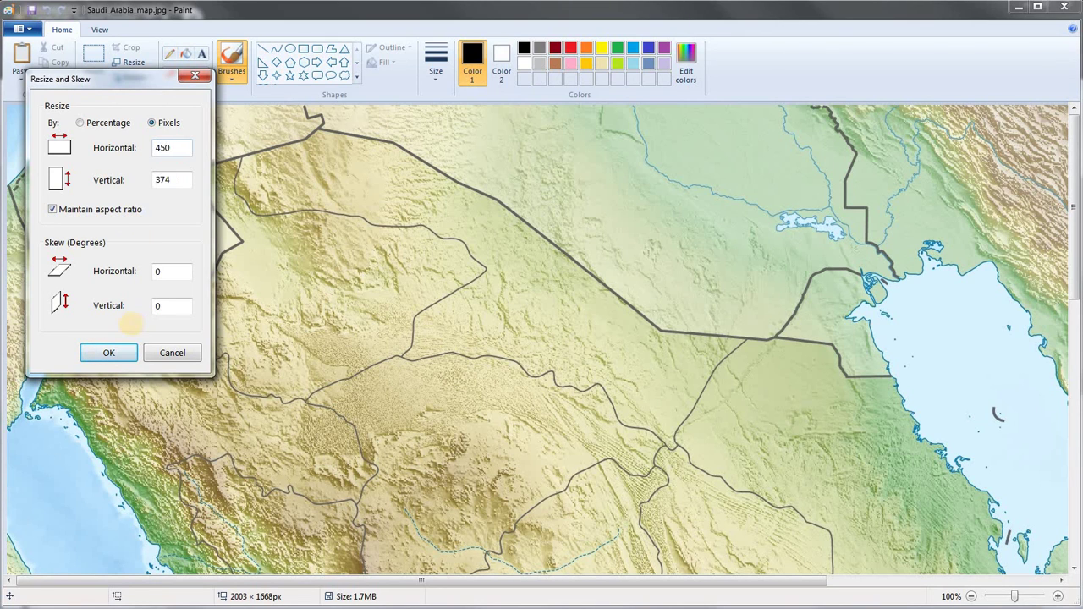
click(127, 352)
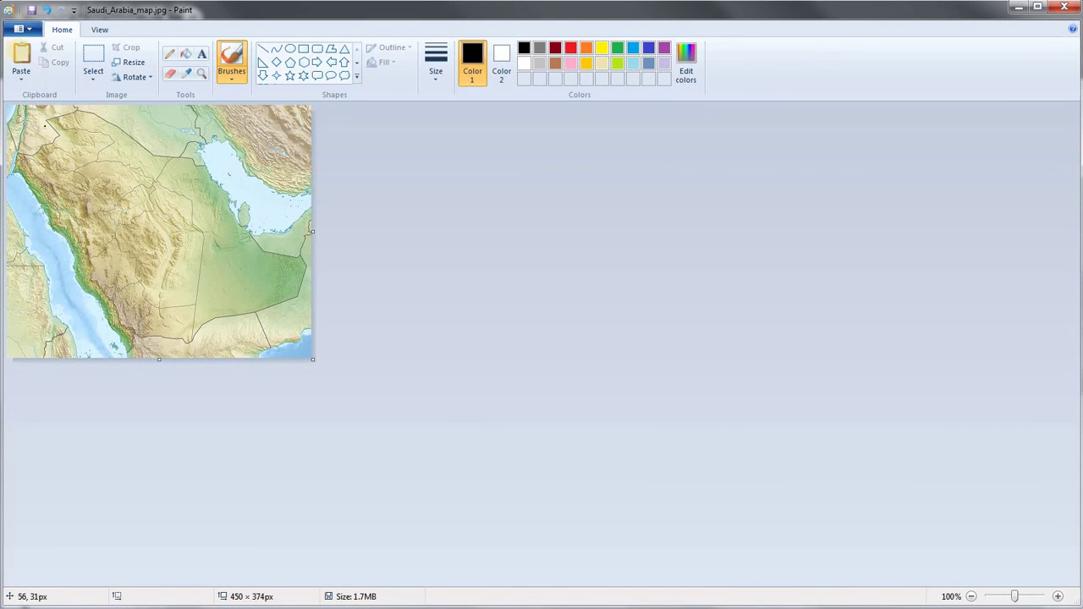
Save the resized map as a separate JPEG named Saudi_Arabia_map_2.jpg and return to the Hot Spot question in the browser
click(26, 29)
click(72, 141)
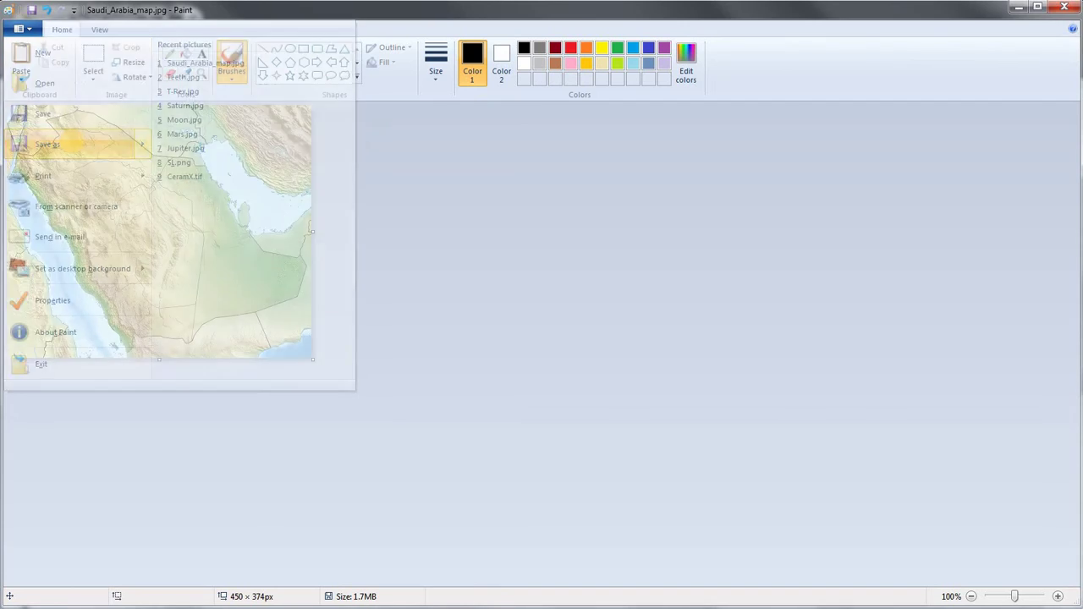
click(175, 513)
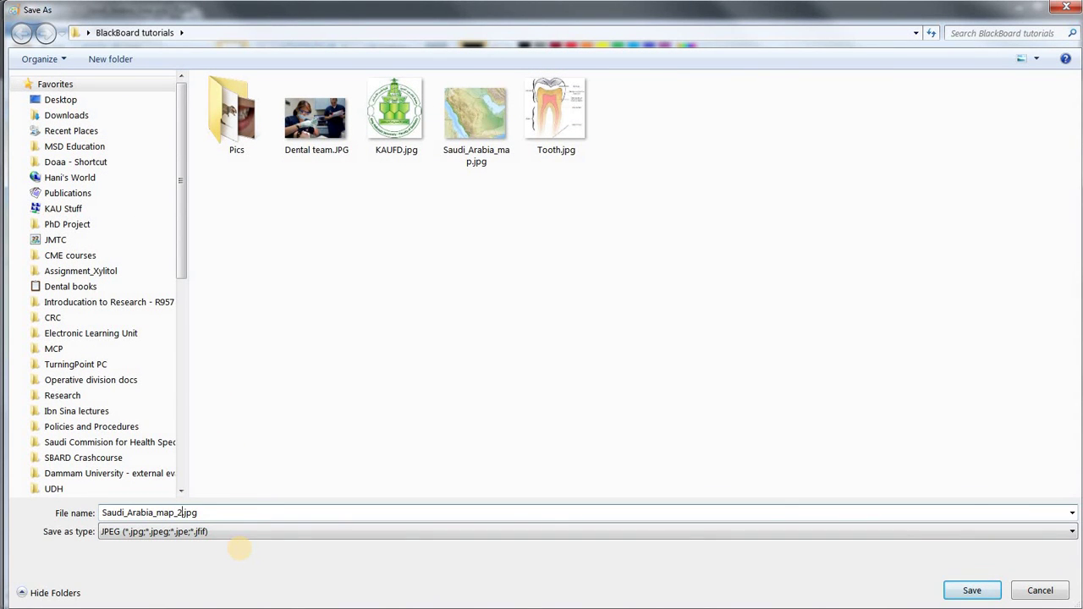
text(_2)
key(Return)
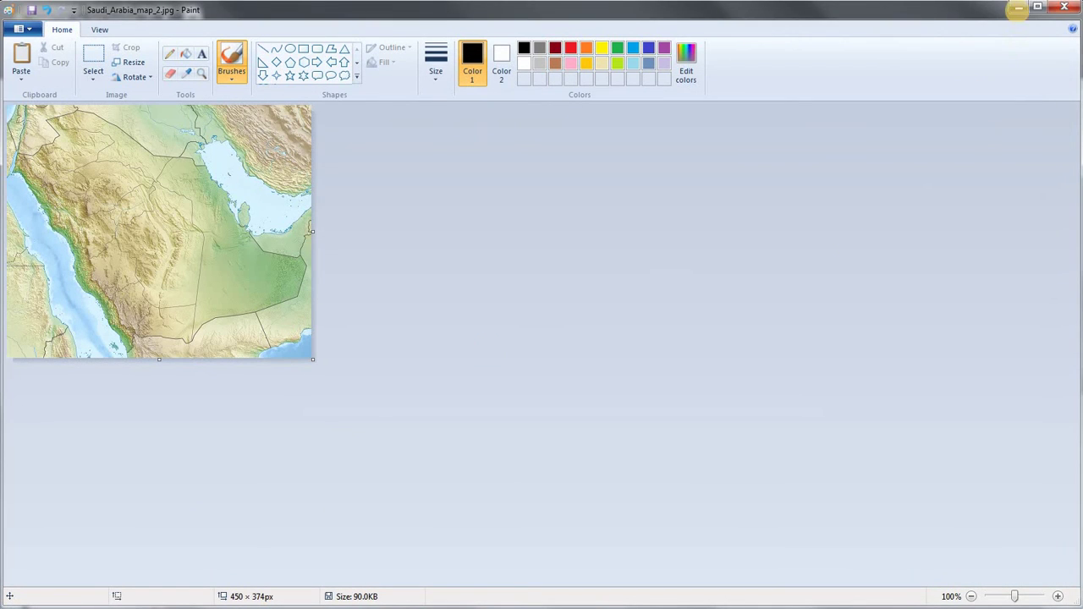
click(1018, 6)
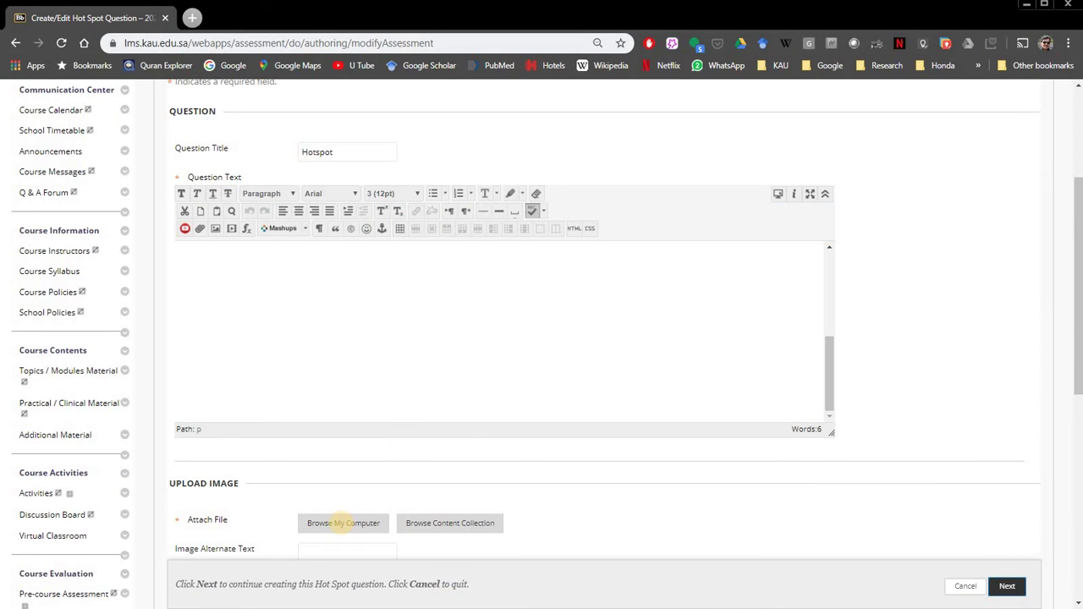
Attach Saudi_Arabia_map_2.jpg from the BlackBoard tutorials folder to the Hot Spot question and continue to its answer area
click(346, 522)
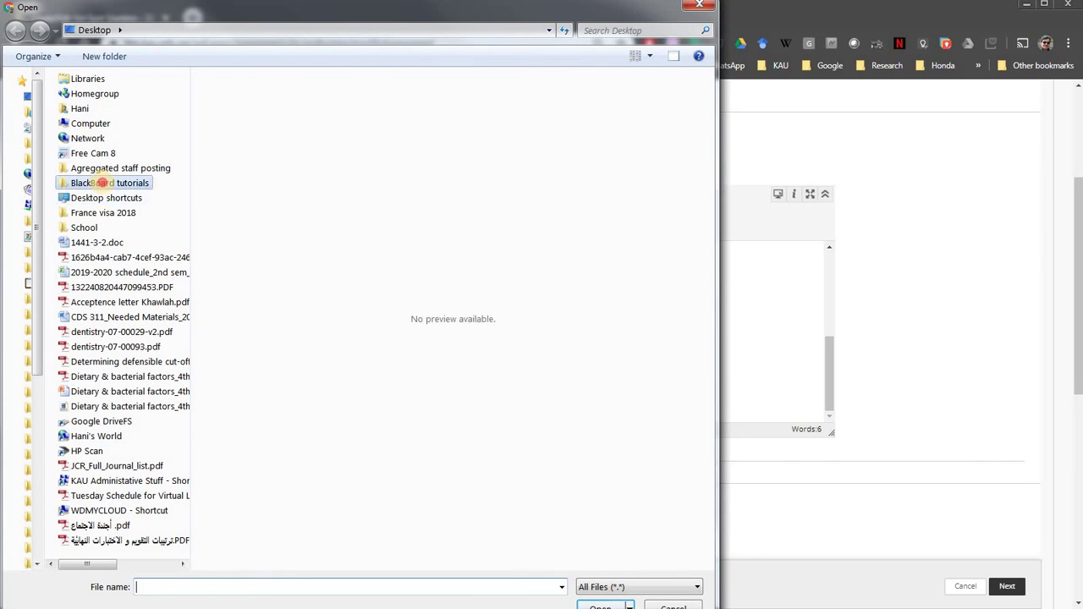
double_click(105, 183)
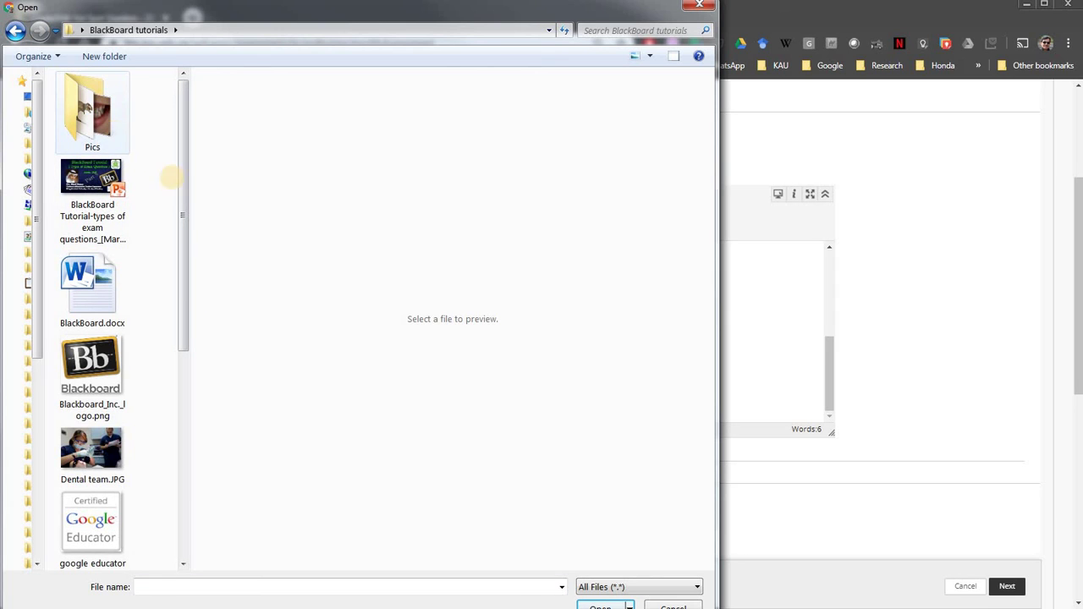
drag(180, 169, 184, 407)
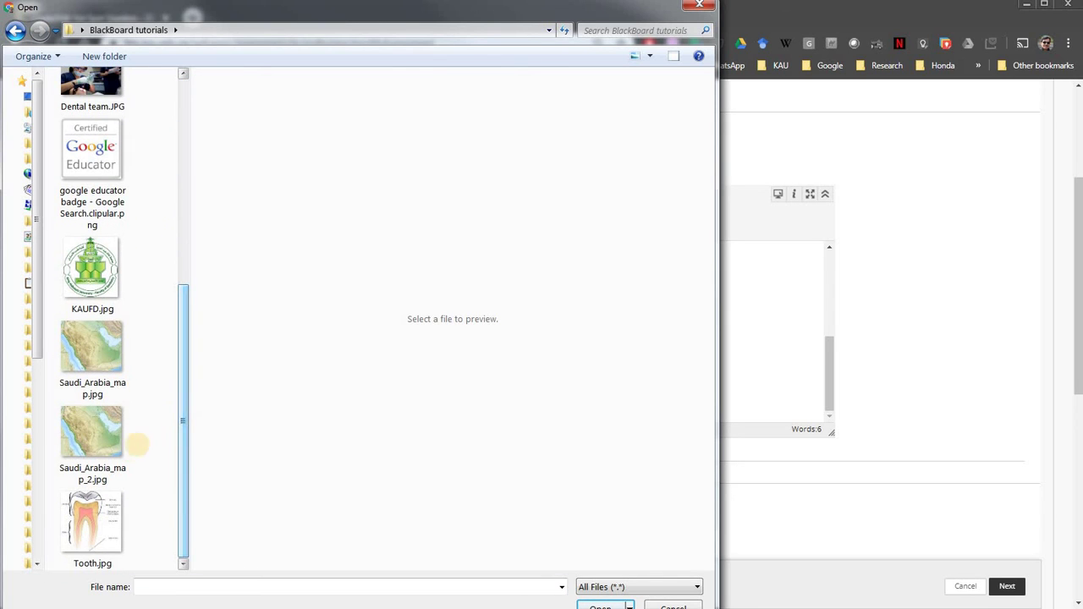
click(91, 440)
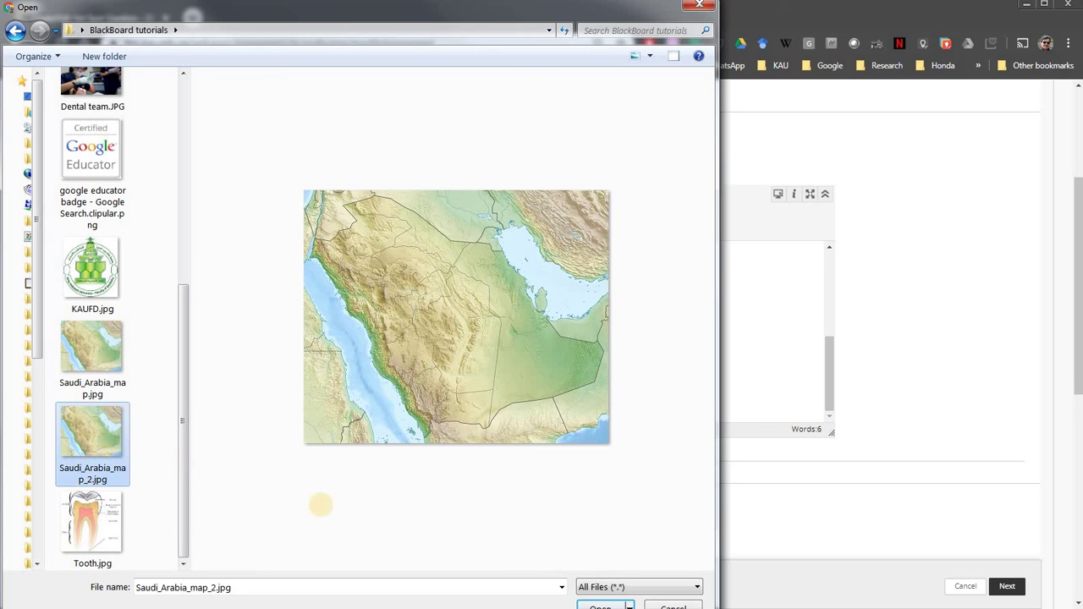
click(86, 356)
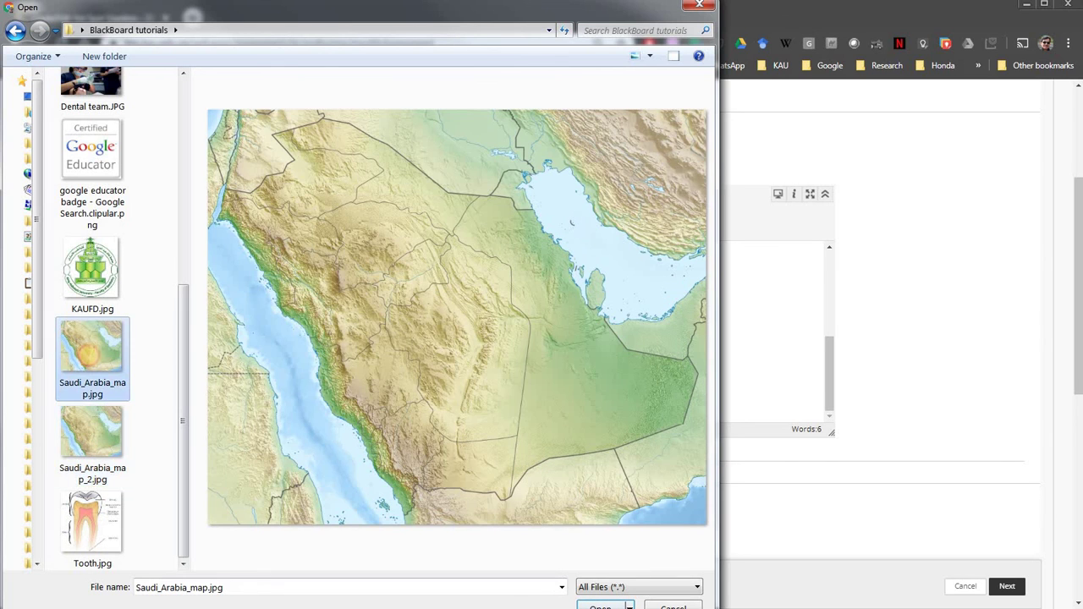
click(81, 446)
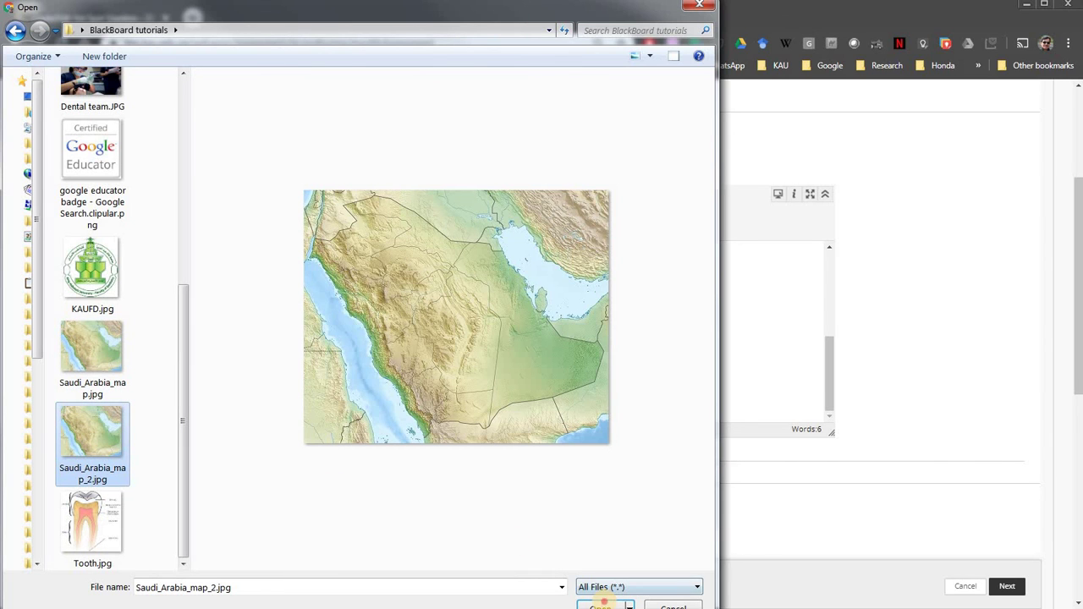
click(601, 605)
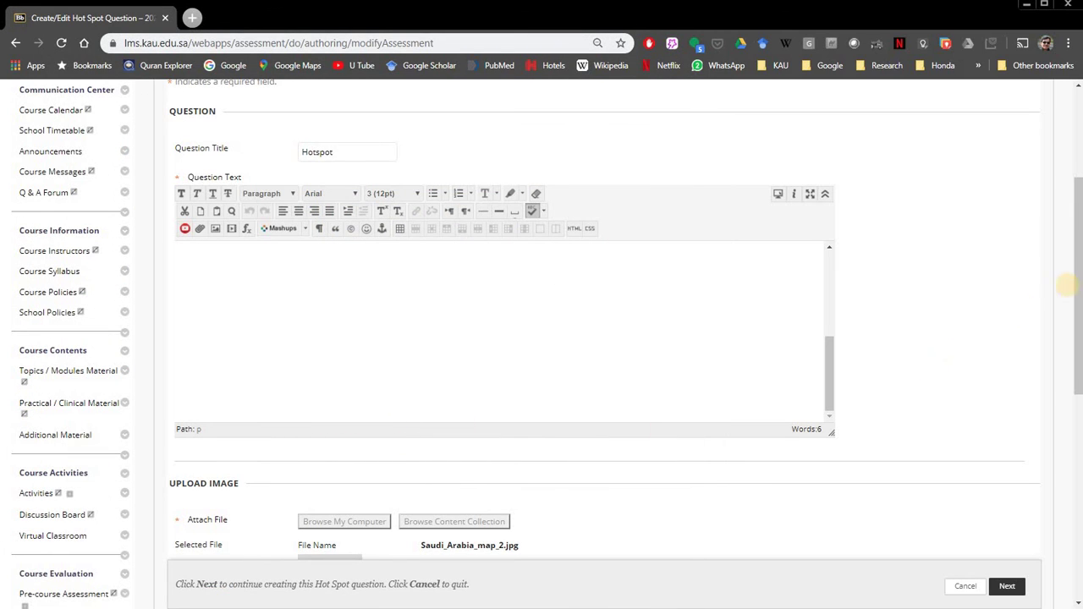
scroll(1068, 286, down, 2)
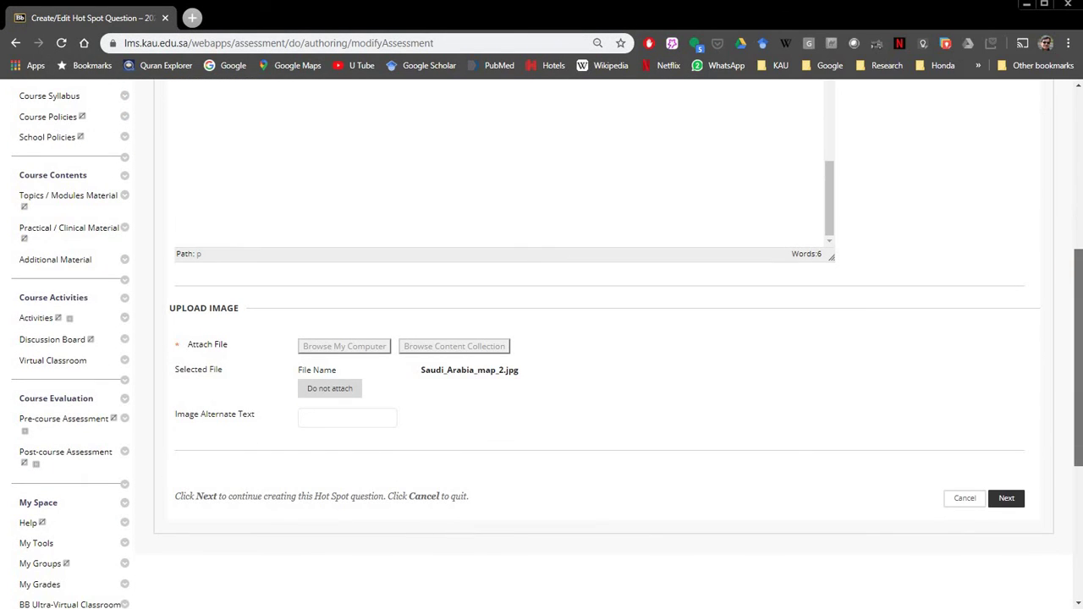
click(1006, 499)
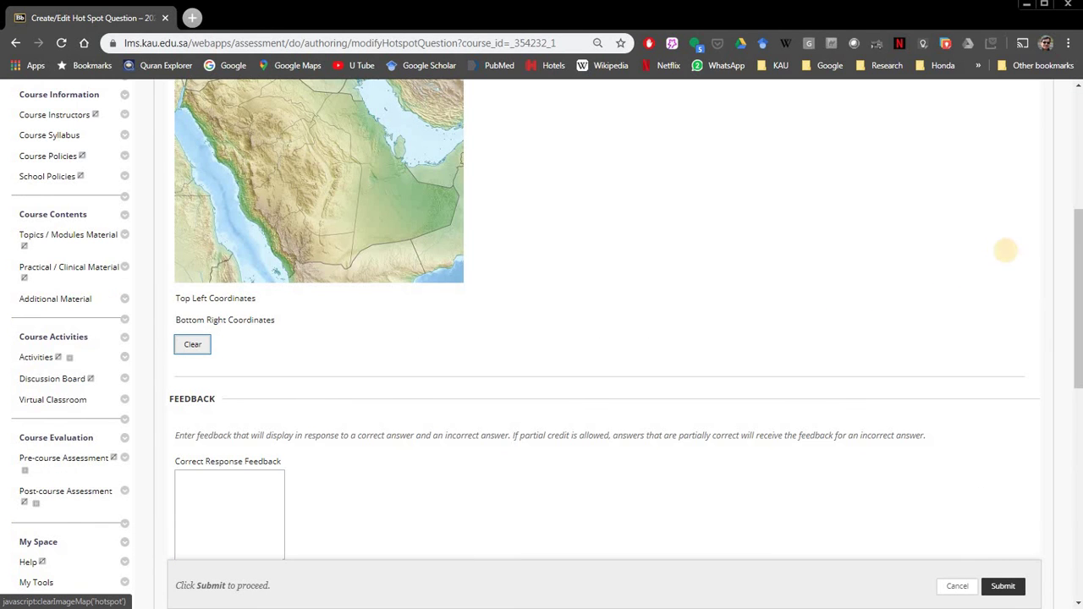
Draw the correct-answer rectangle around Jeddah on the Red Sea coast, from about (88, 210) to (134, 261), and submit the question
scroll(281, 360, up, 2)
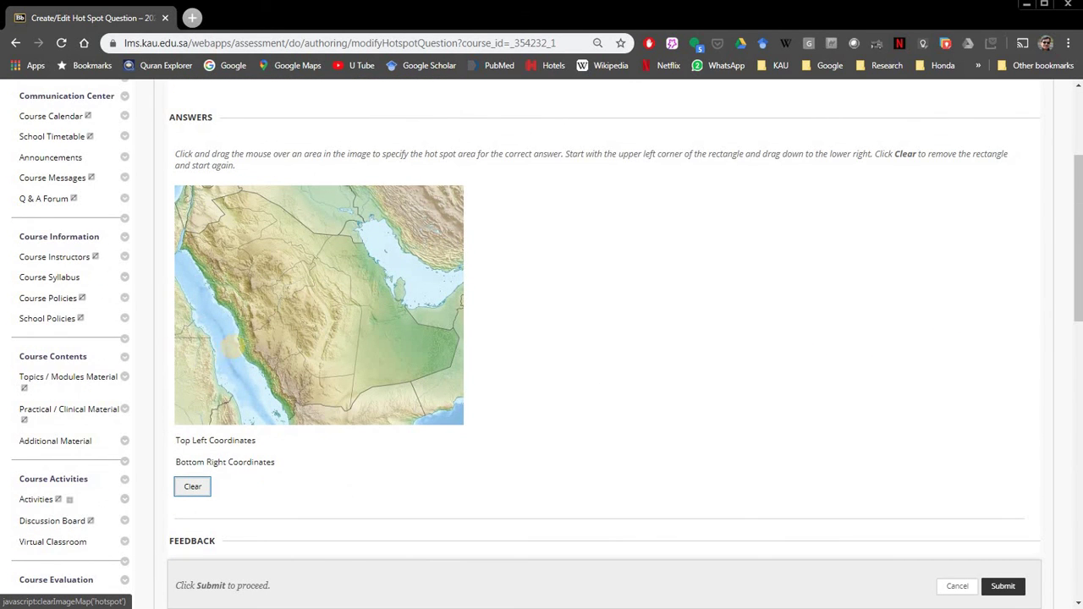
mouse_move(254, 319)
mouse_down()
mouse_move(232, 354)
mouse_move(234, 324)
mouse_move(261, 354)
mouse_up()
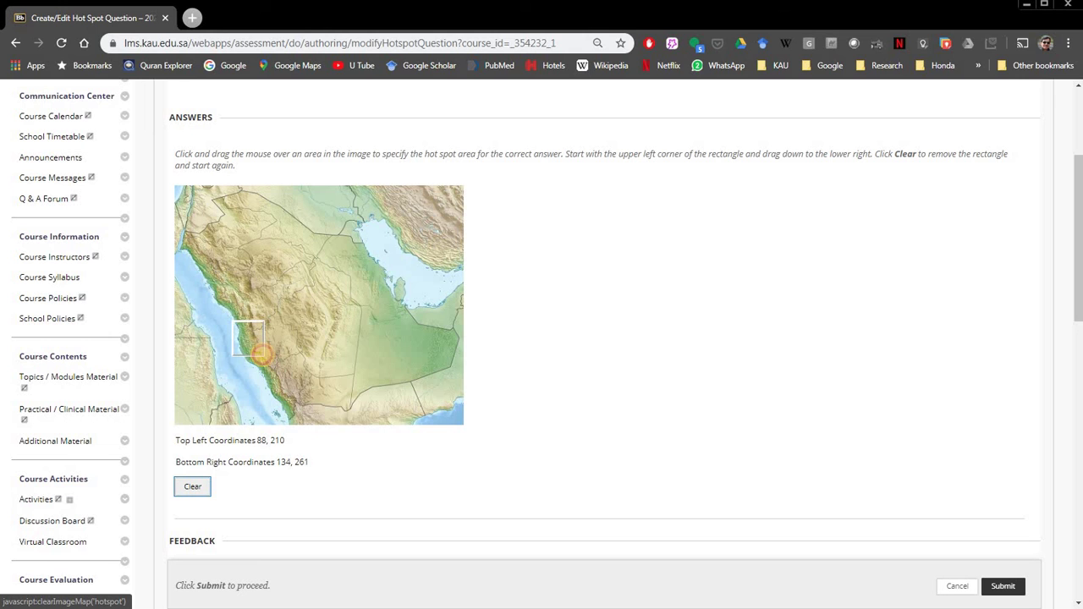
drag(1079, 195, 1079, 470)
click(1001, 552)
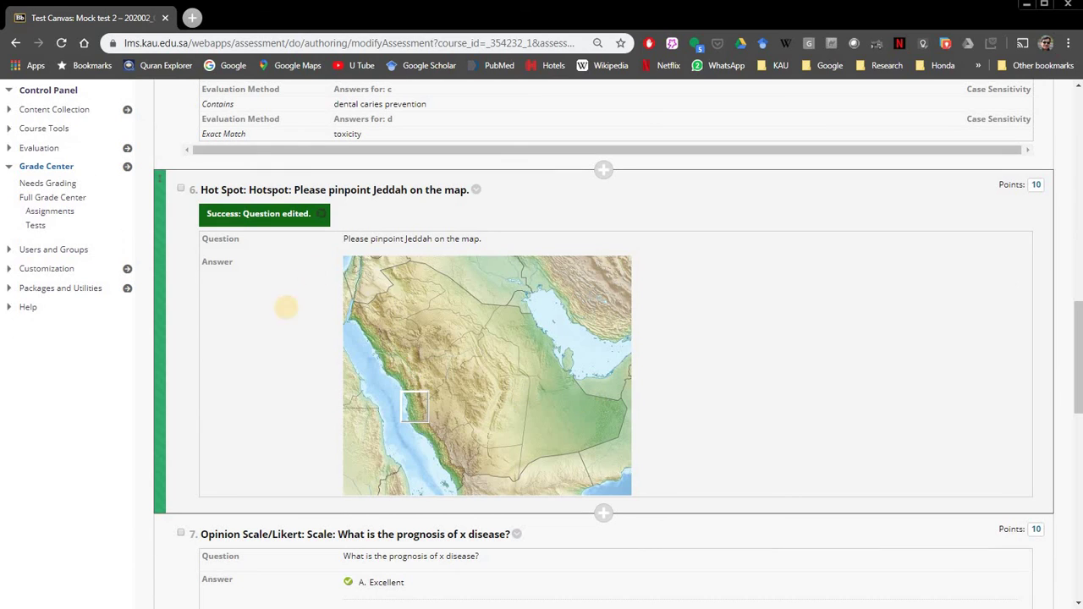
click(322, 213)
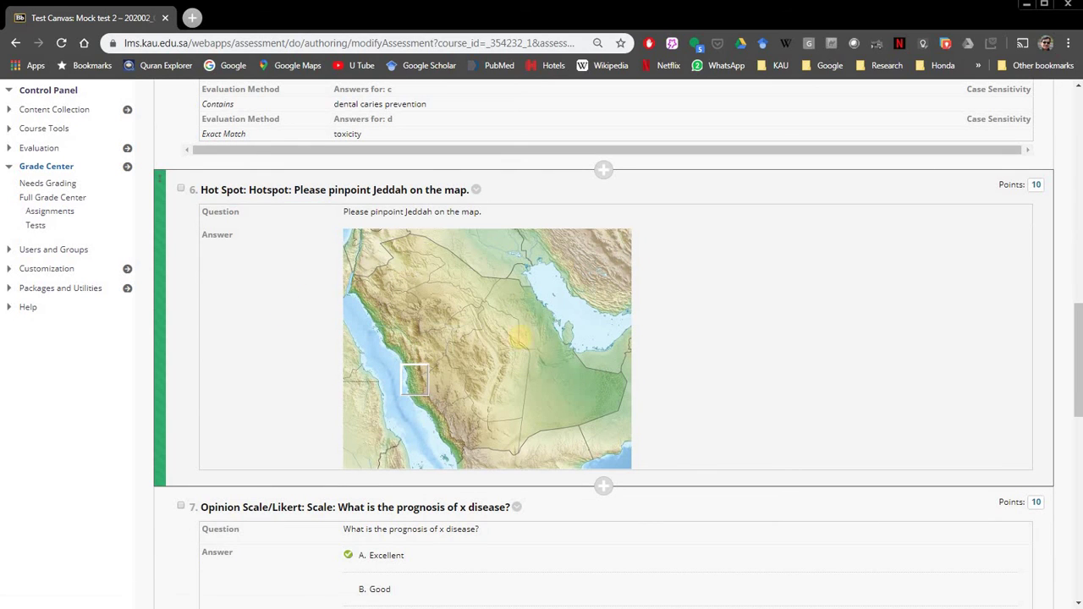